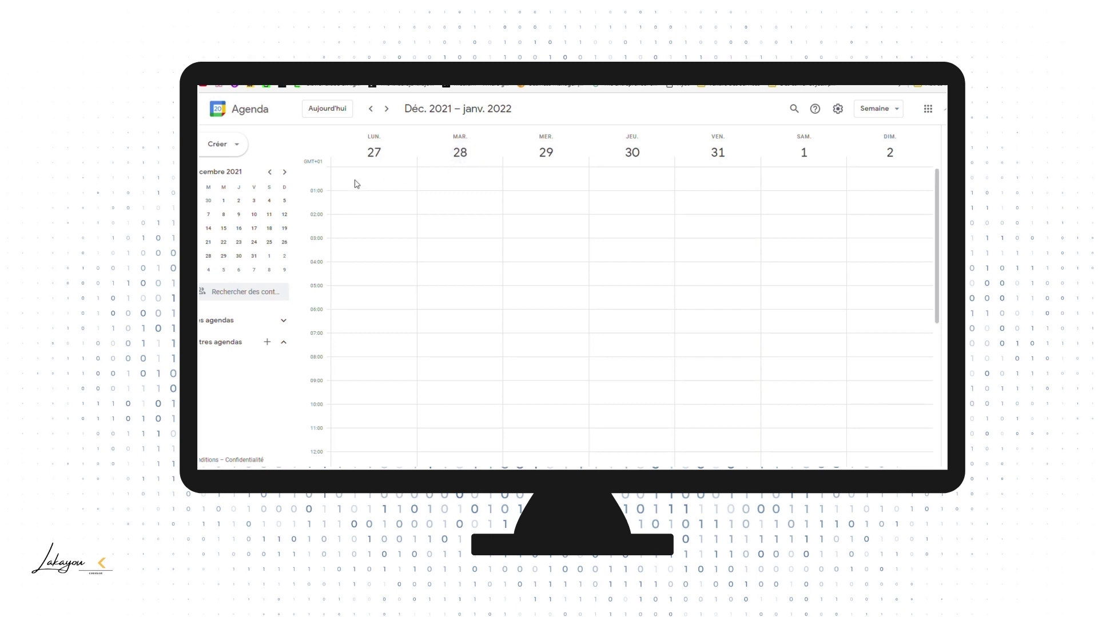
Create an event titled "Sommeil" on Monday 27 December from 00:00 to 07:15 and save it
drag(354, 176, 370, 200)
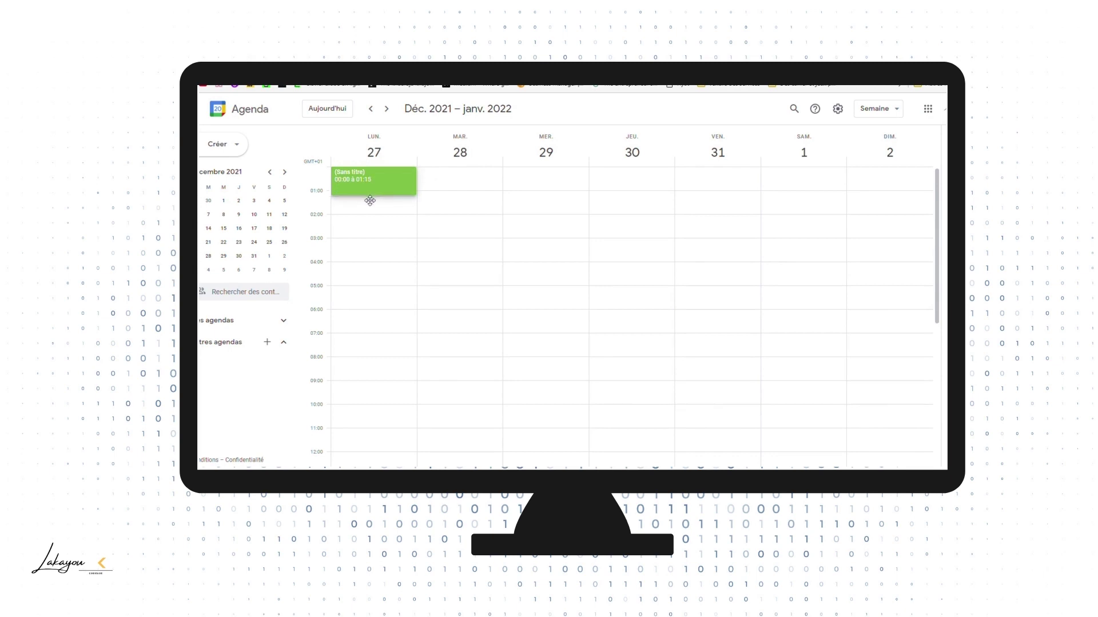
drag(370, 200, 365, 339)
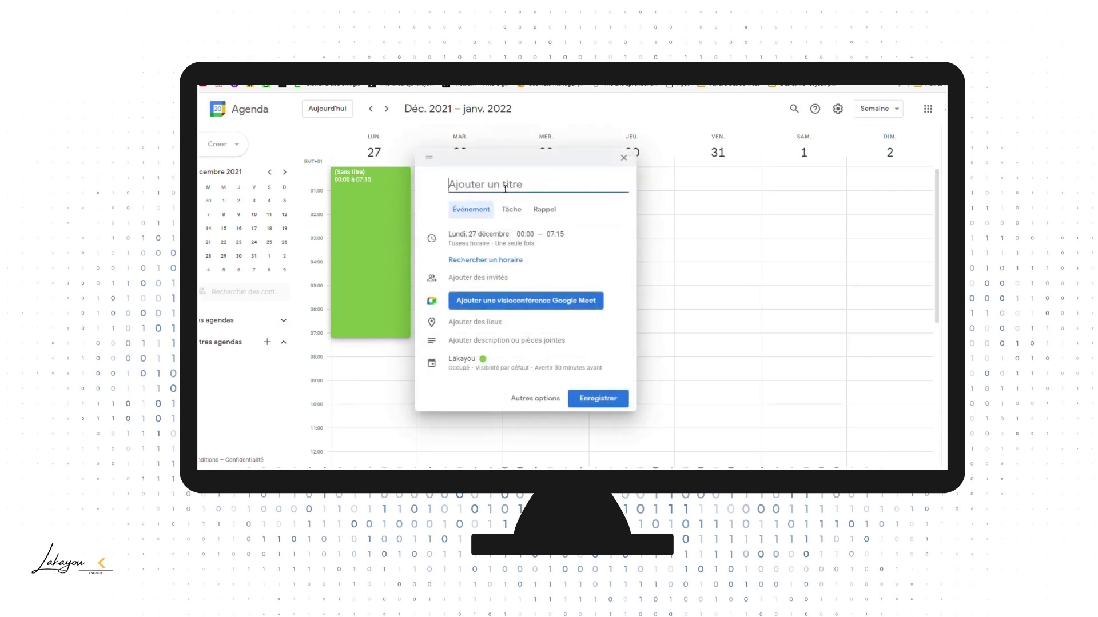
text(Sommeil)
click(598, 399)
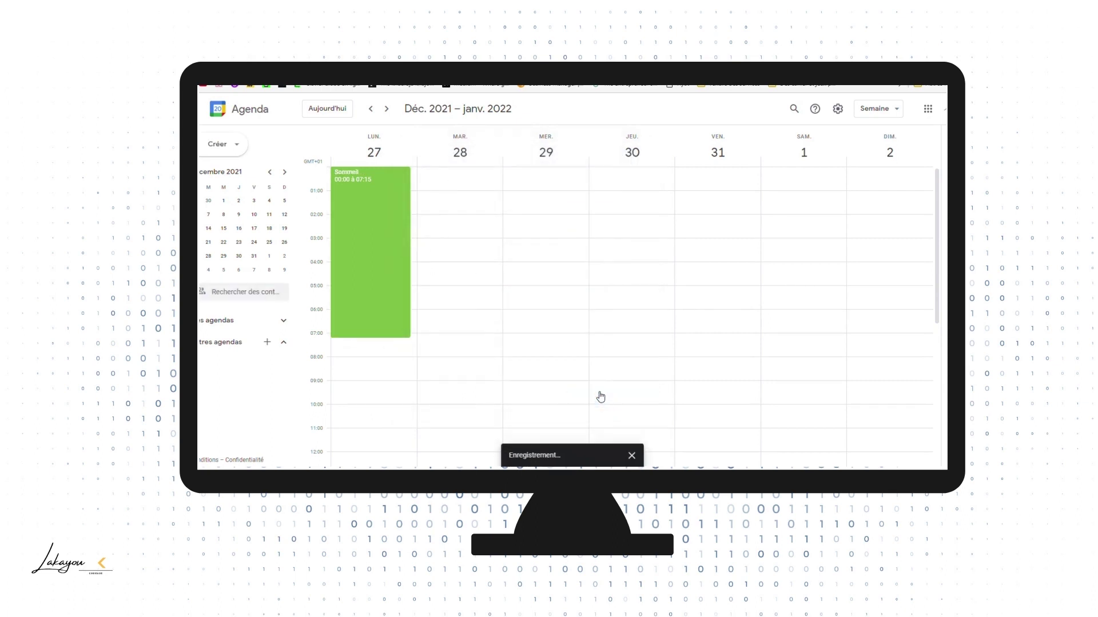
Make the Sommeil event repeat every day (Tous les jours) and save the change
click(377, 188)
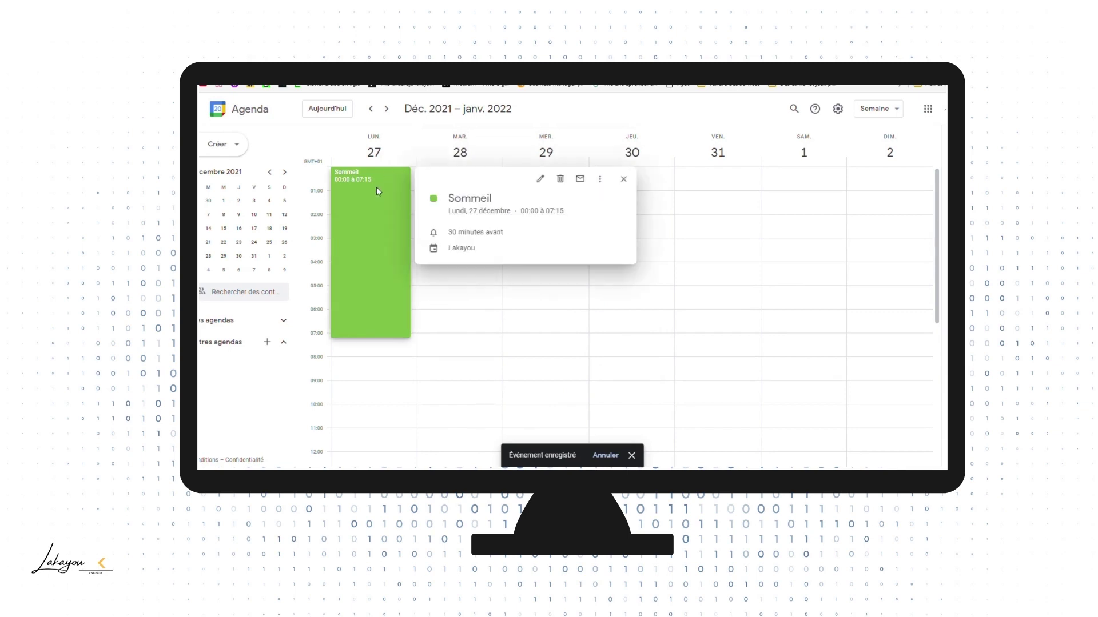
click(540, 179)
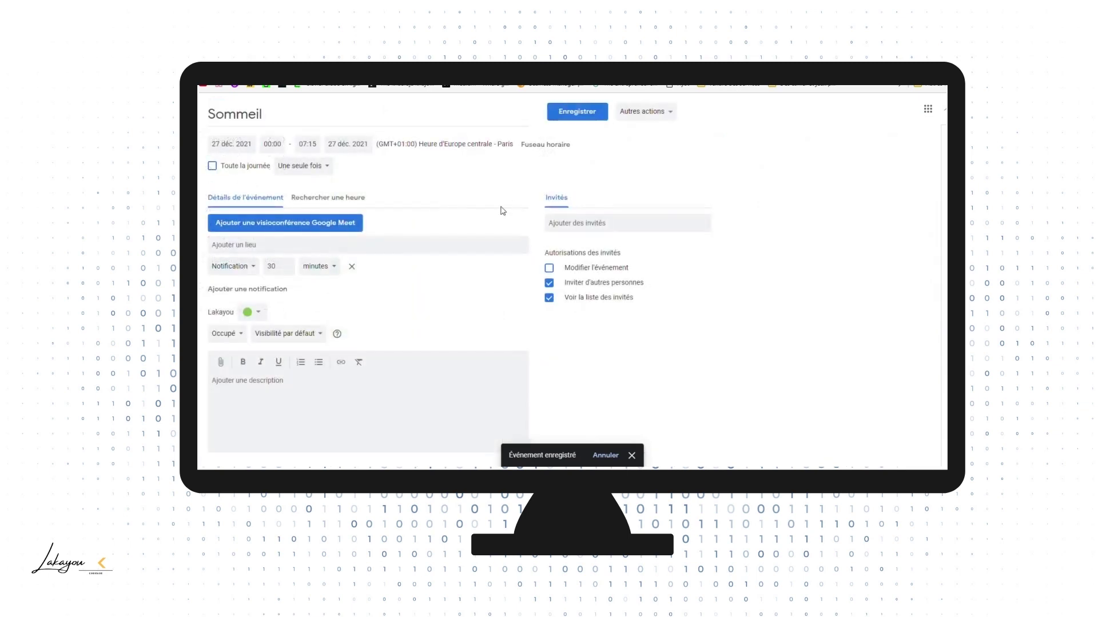
click(317, 167)
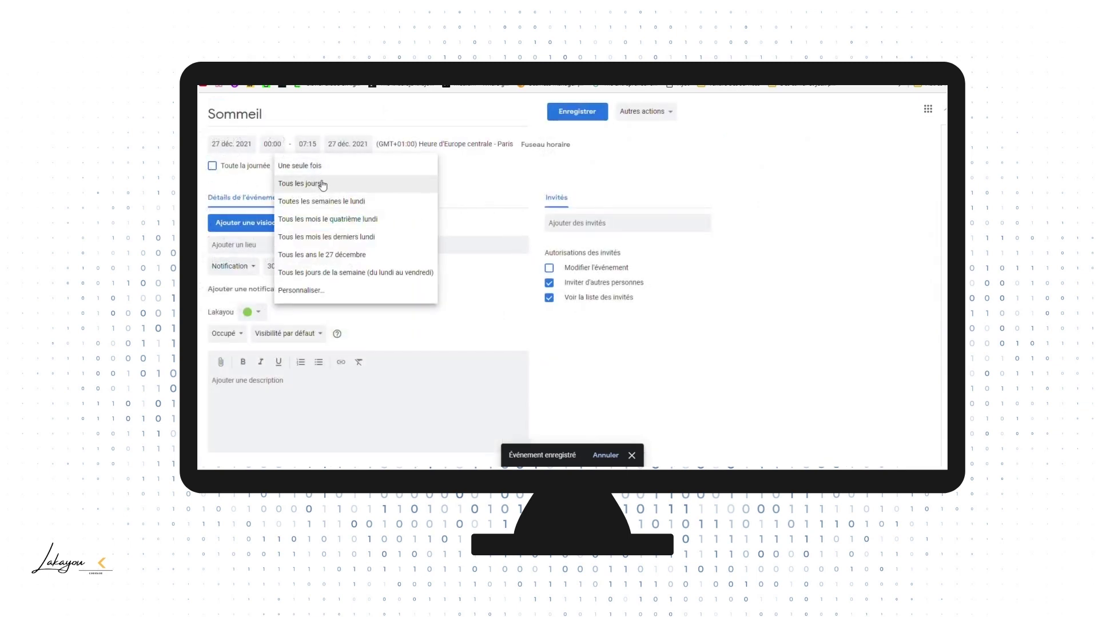
click(330, 189)
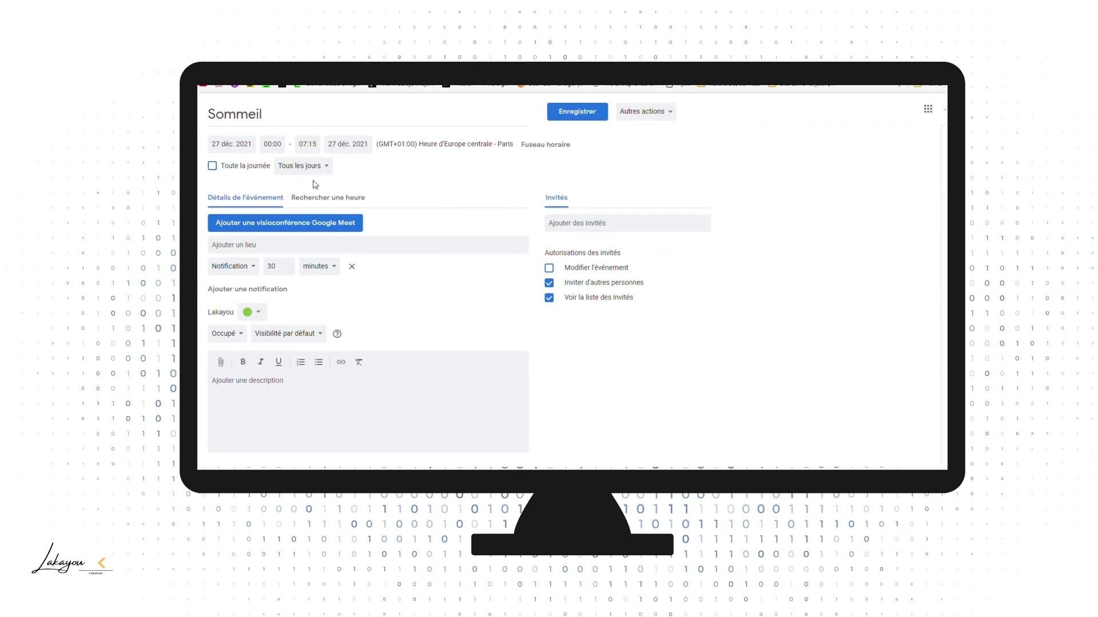
click(579, 122)
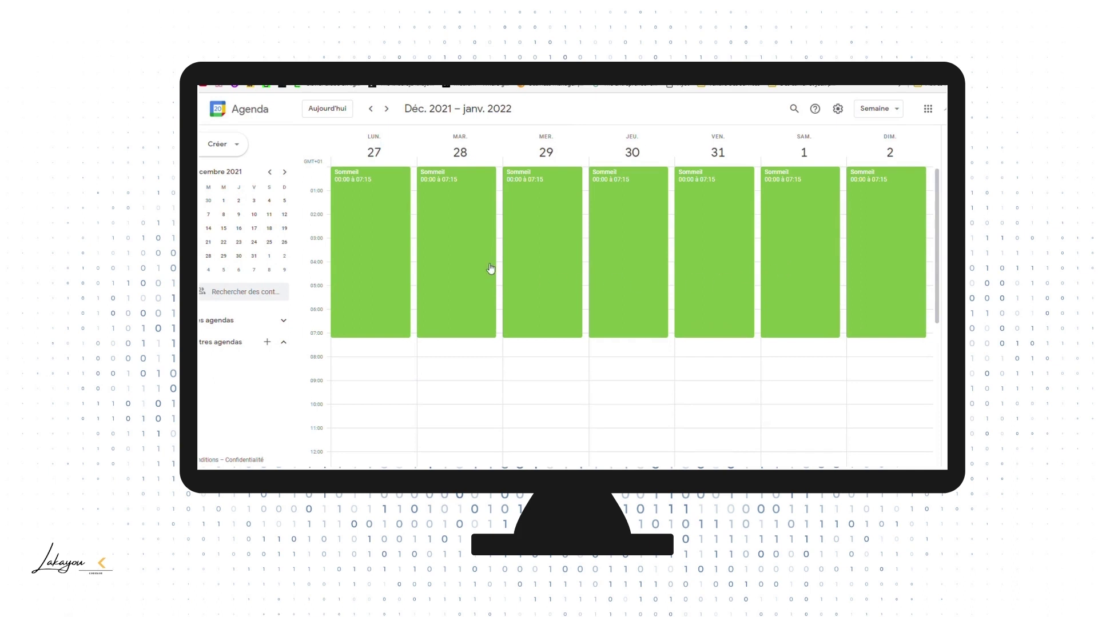
Create a "Petit déjeuner" event on Monday 27 December from 07:15 to 08:00 and colour it light blue
scroll(488, 267, down, 3)
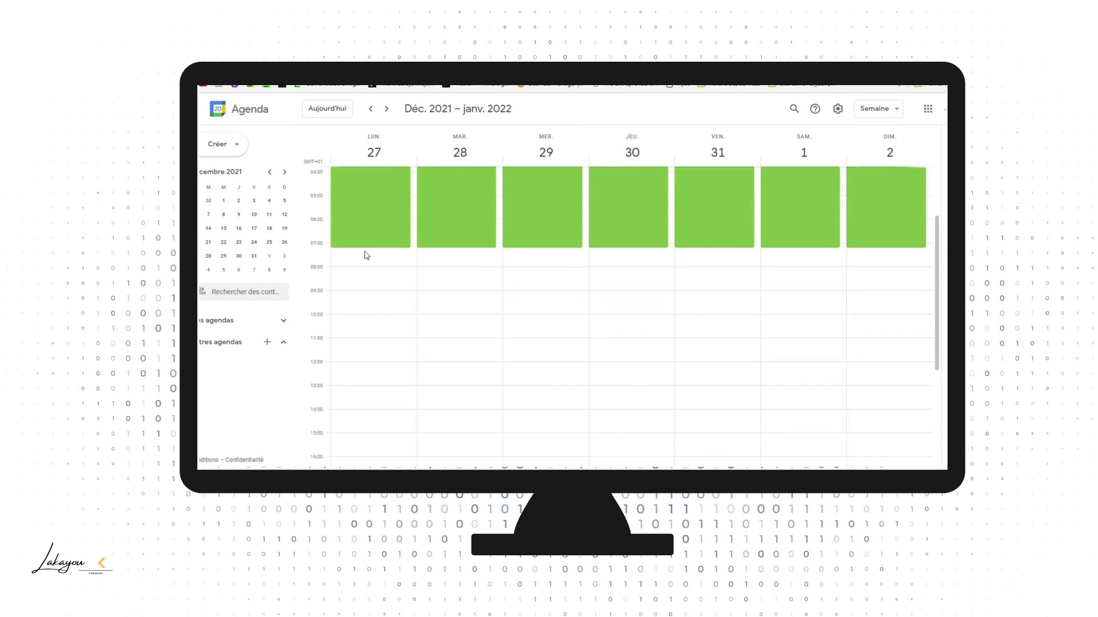
mouse_move(366, 255)
mouse_down()
mouse_move(368, 273)
mouse_move(368, 265)
mouse_up()
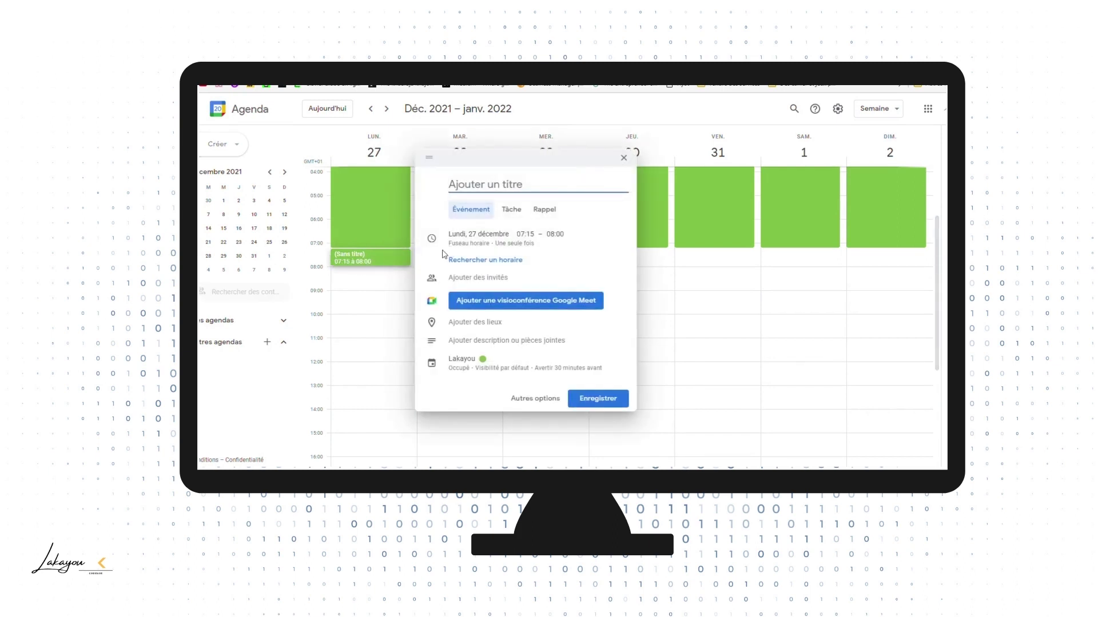
text(Petit déjeuner)
click(594, 399)
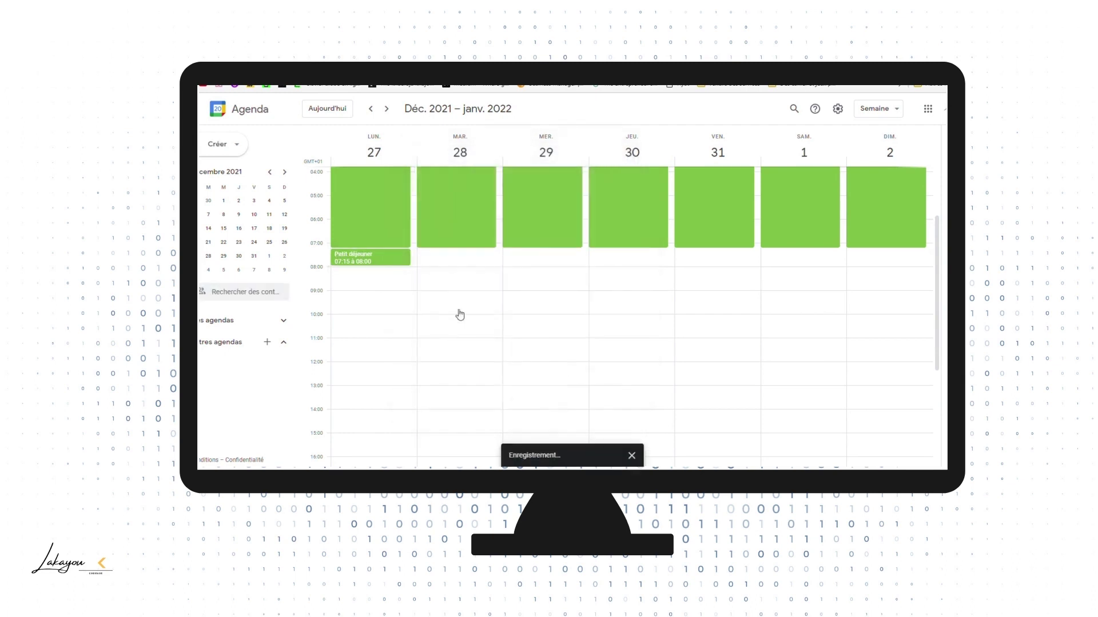
right_click(398, 258)
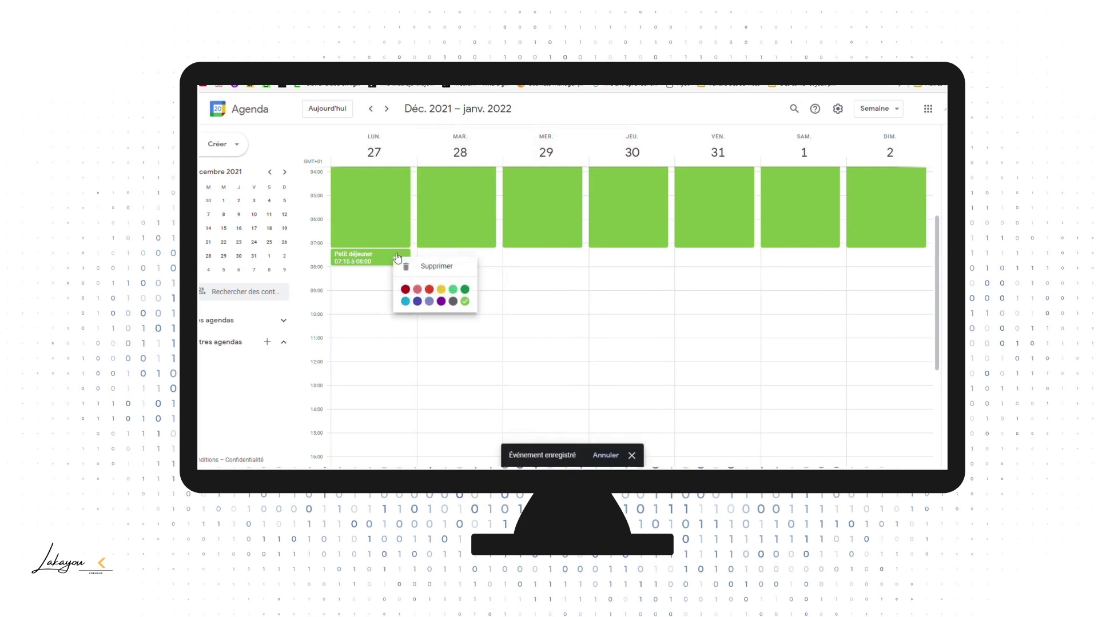
click(405, 301)
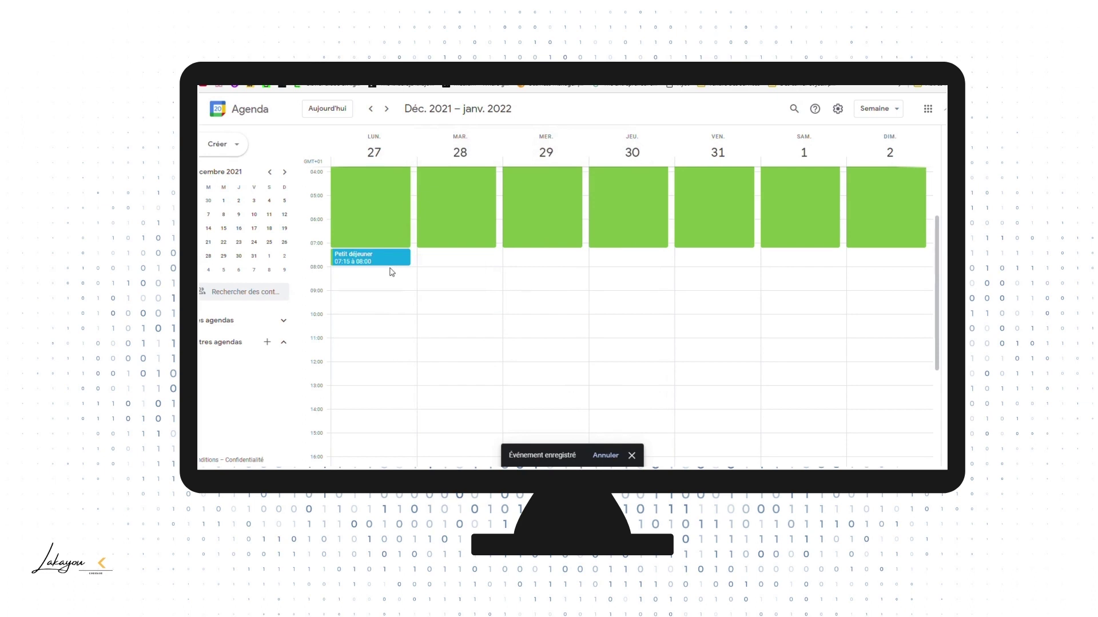
Create a "Travail" event on Monday 27 December from 08:00 to 11:00 and colour it purple
drag(392, 272, 391, 340)
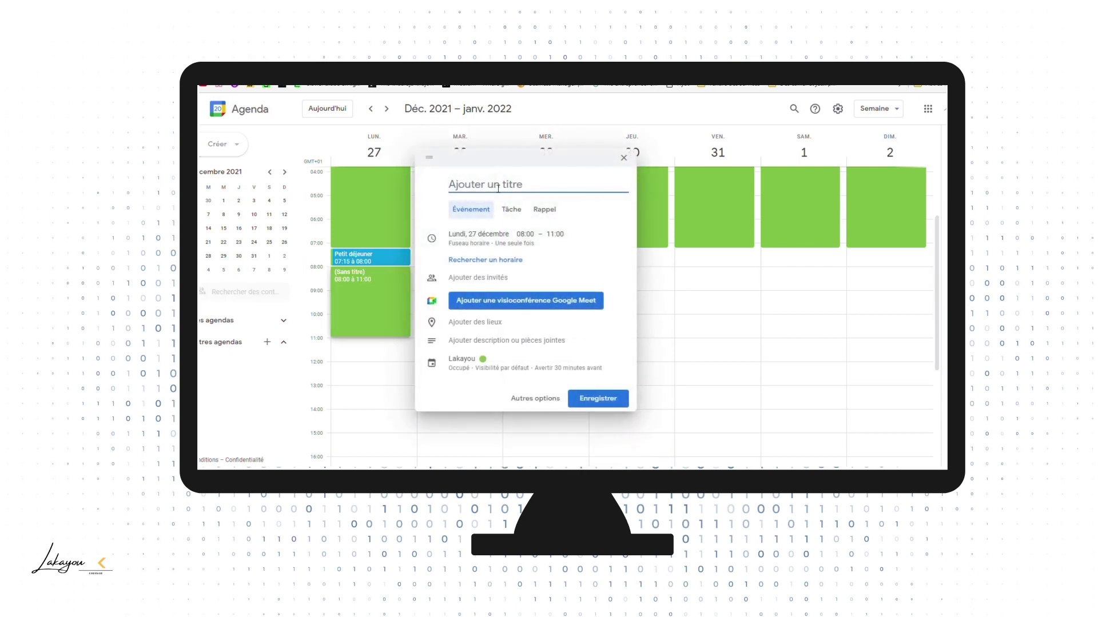
text(Travail)
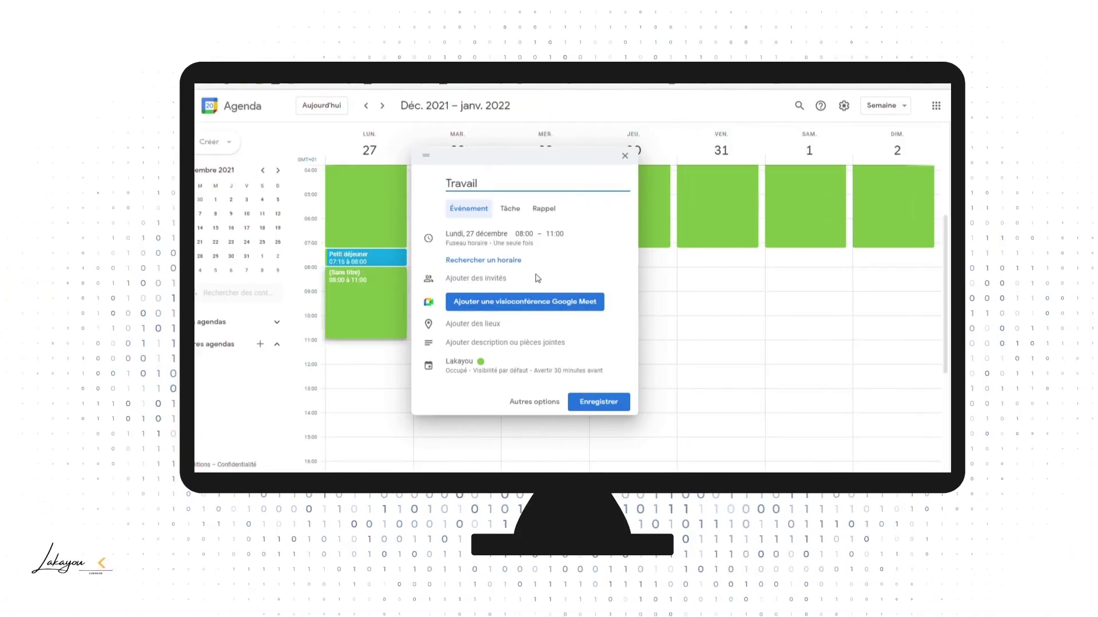
mouse_move(909, 213)
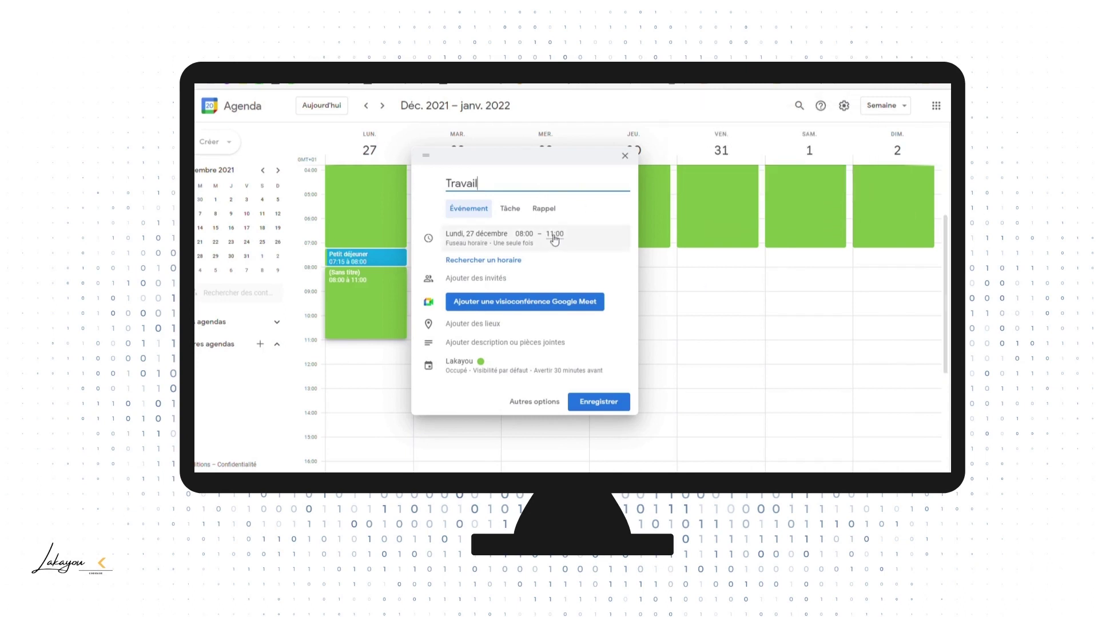
click(597, 402)
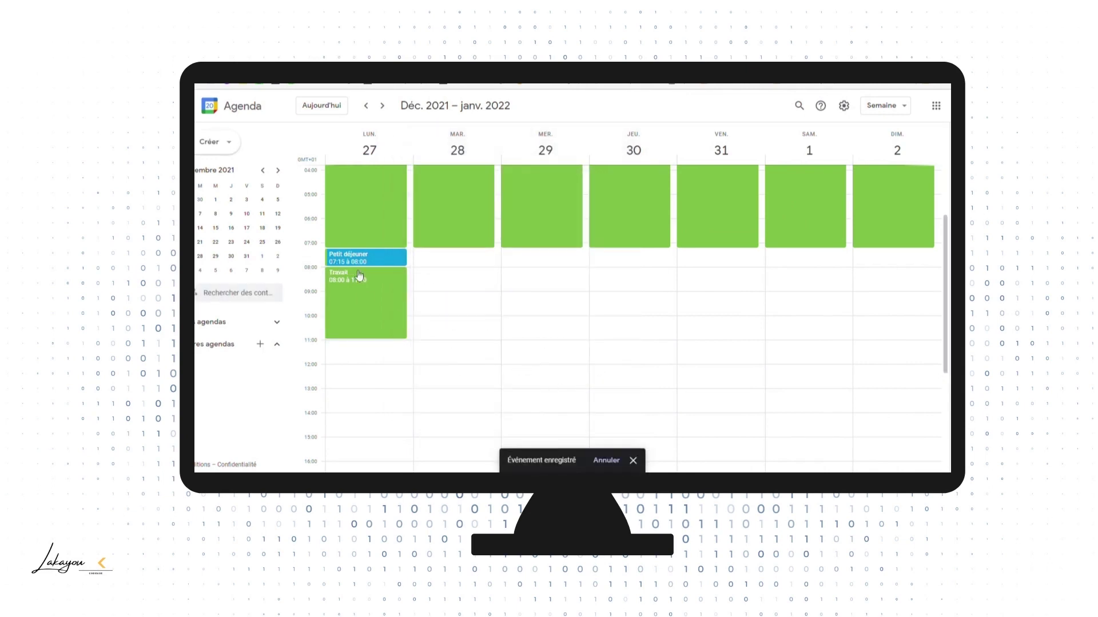
right_click(389, 282)
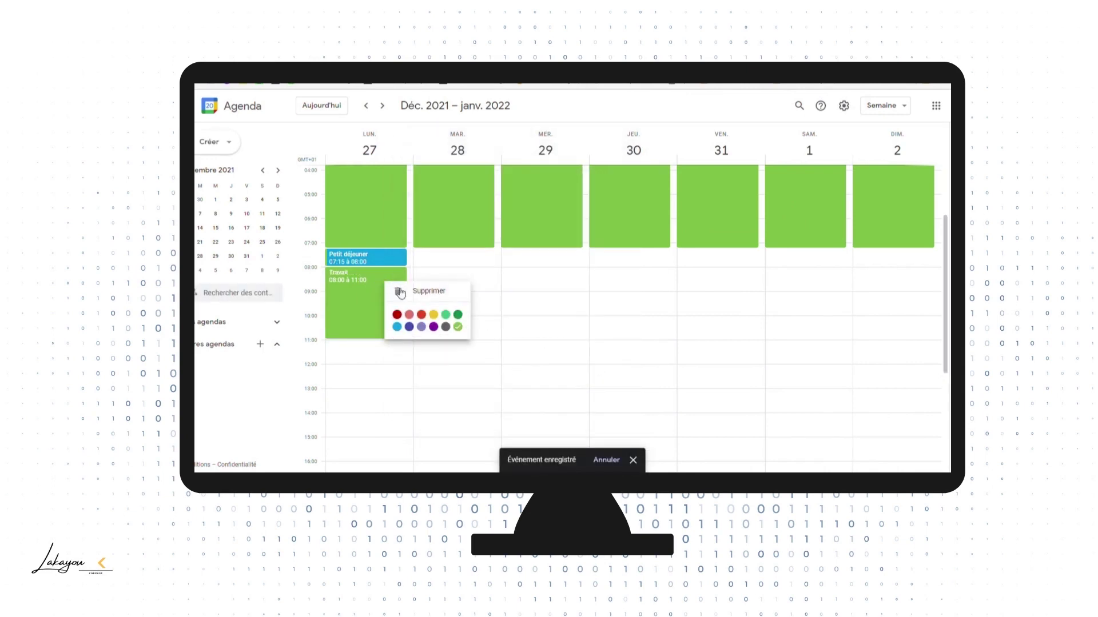
click(436, 327)
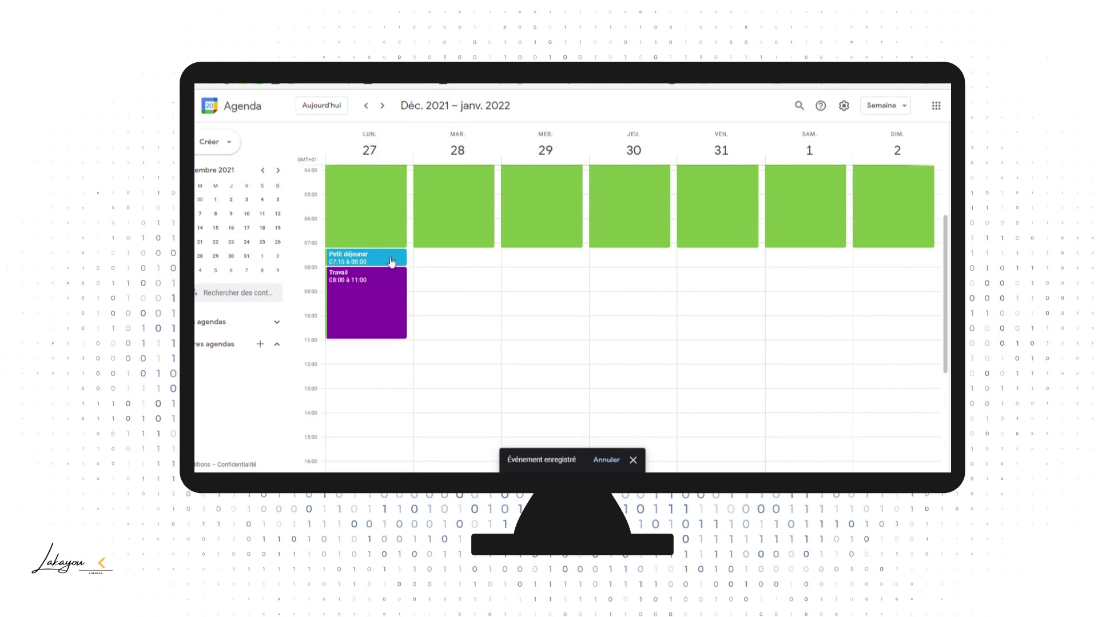
Make the Petit déjeuner event repeat every day (Tous les jours) and save the change
click(391, 260)
click(539, 217)
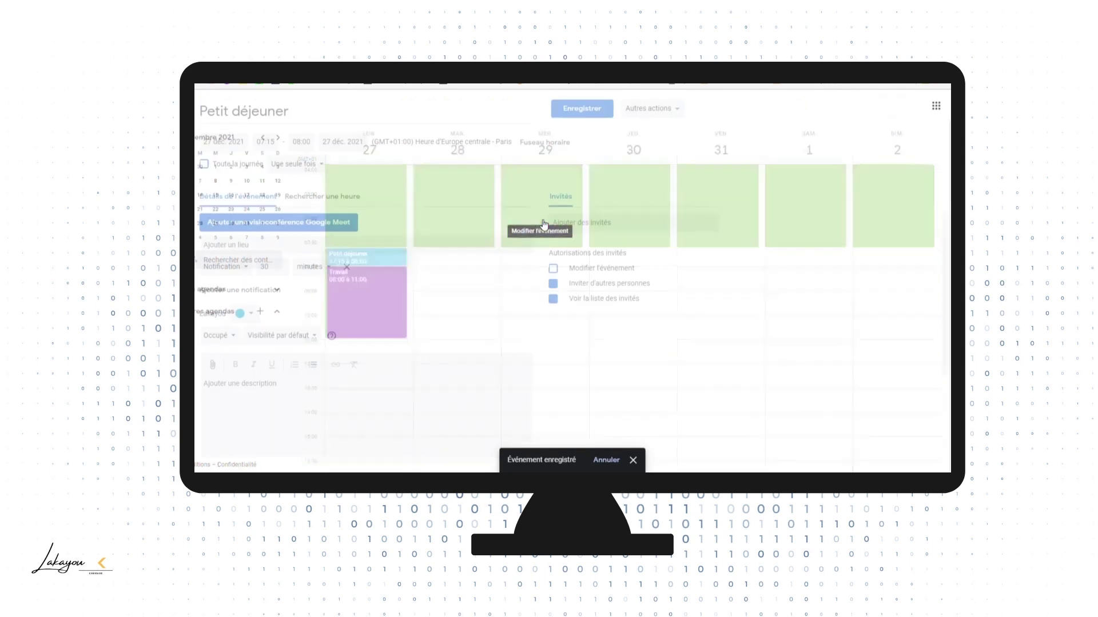
click(296, 166)
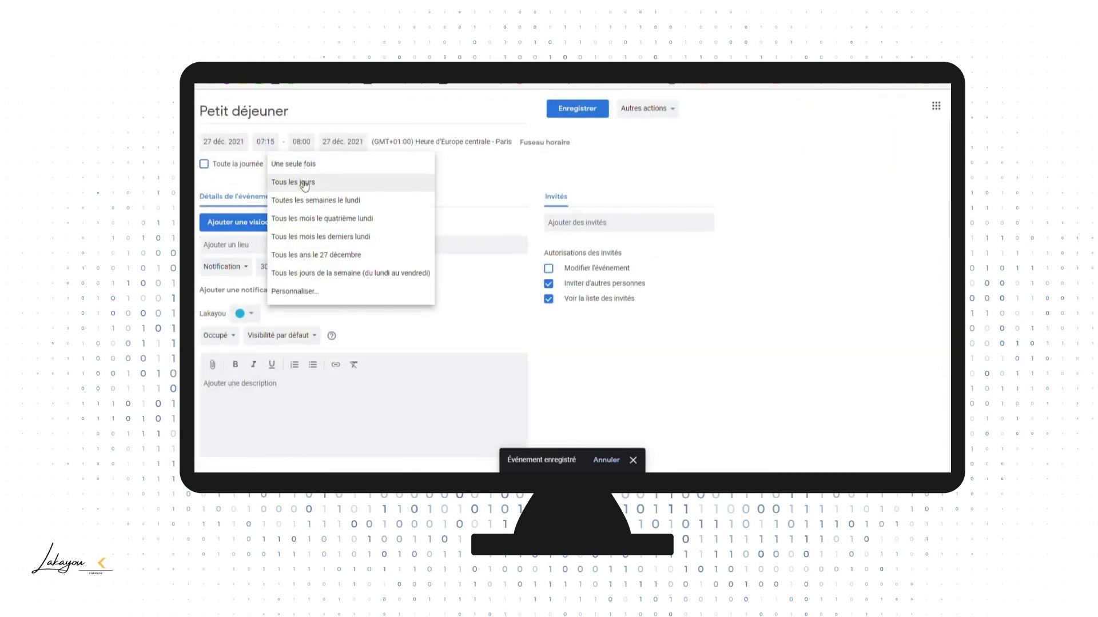
click(311, 183)
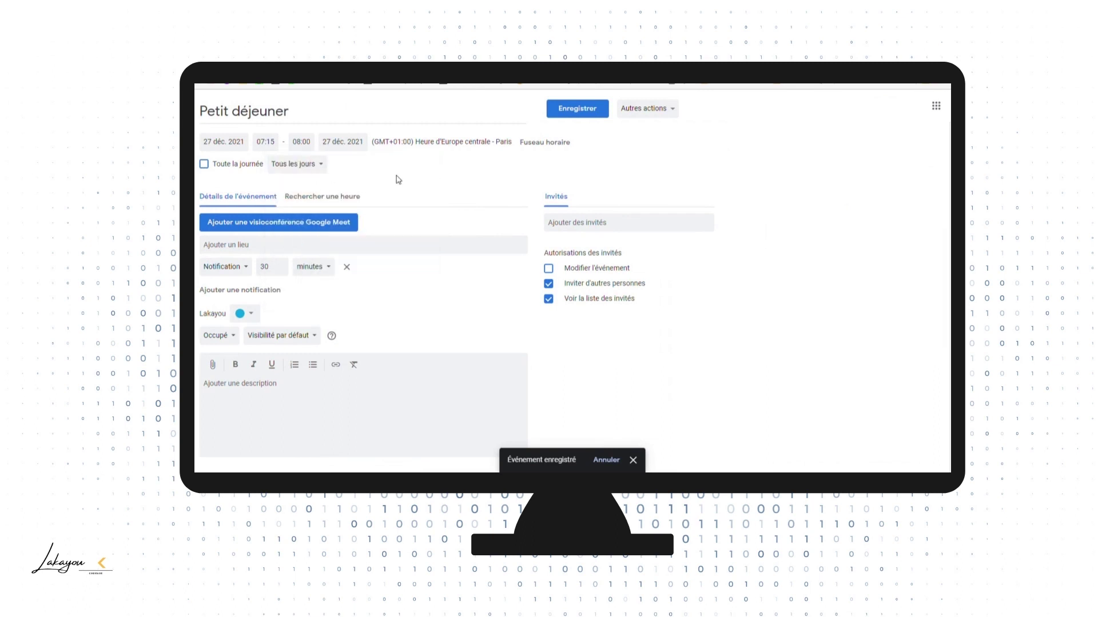
click(576, 109)
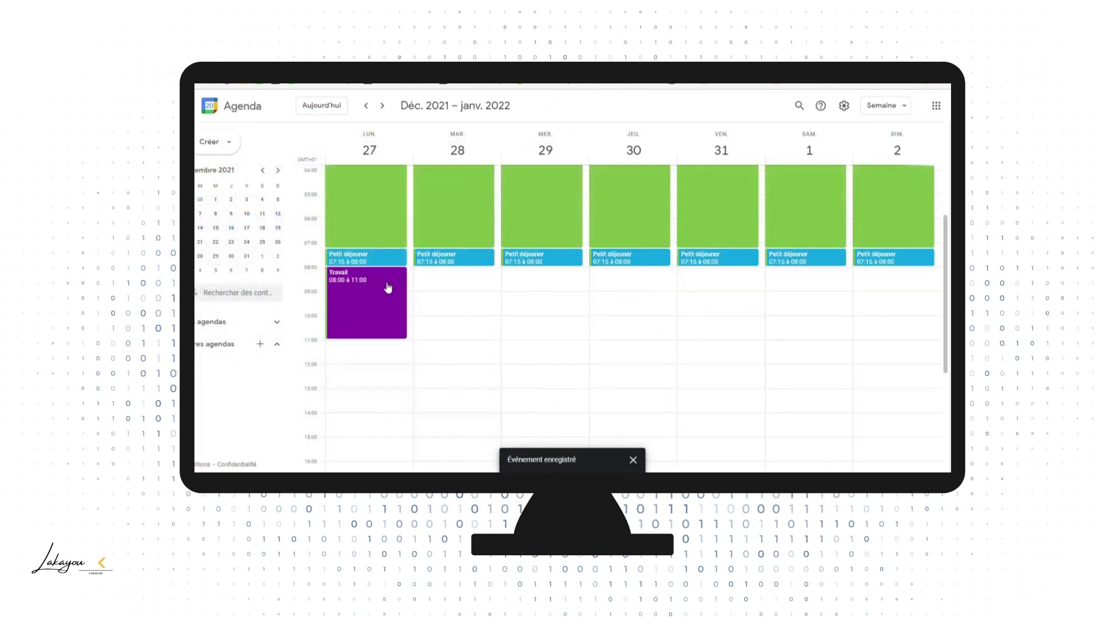
Give the Travail event a custom weekly recurrence from Monday to Friday with no end date, and save it
click(387, 286)
click(469, 242)
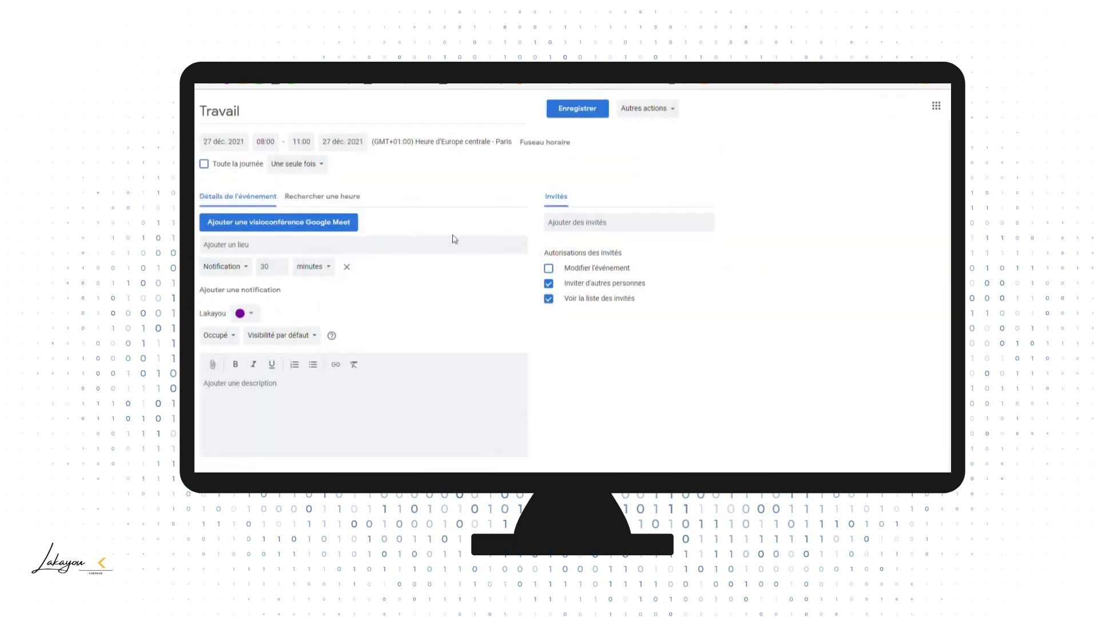
click(316, 166)
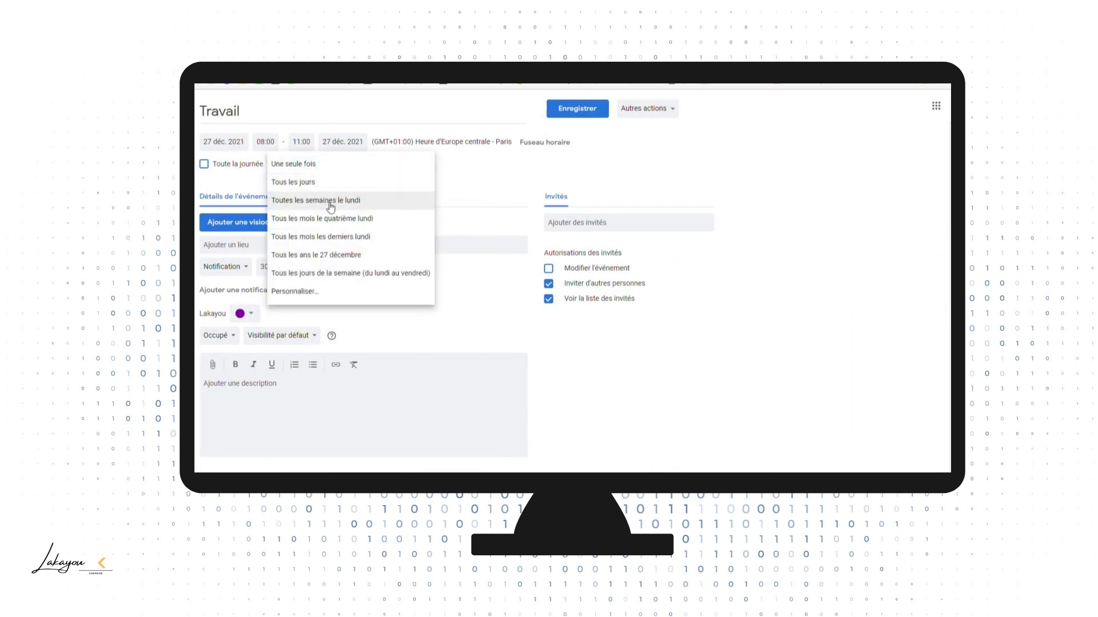
click(318, 292)
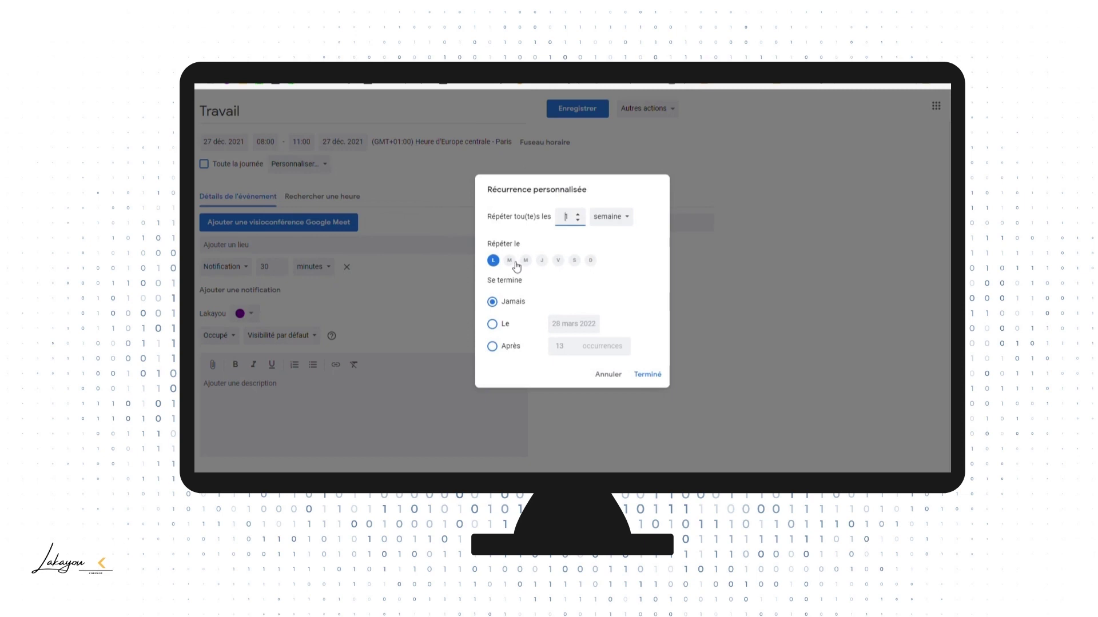
click(510, 261)
click(525, 261)
click(542, 261)
click(558, 261)
click(646, 374)
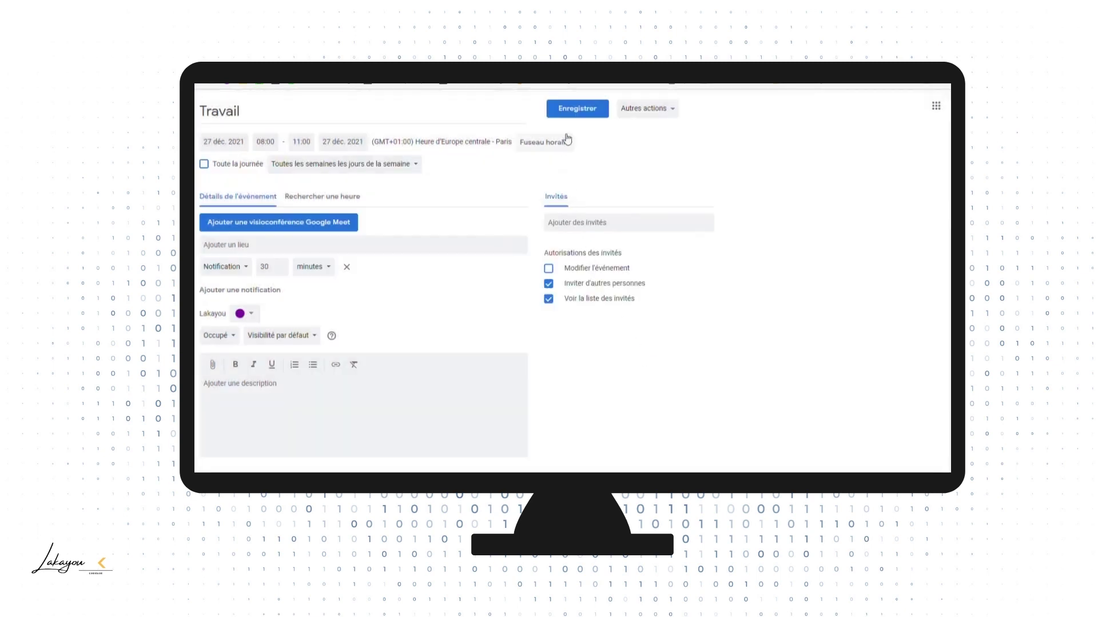
click(574, 115)
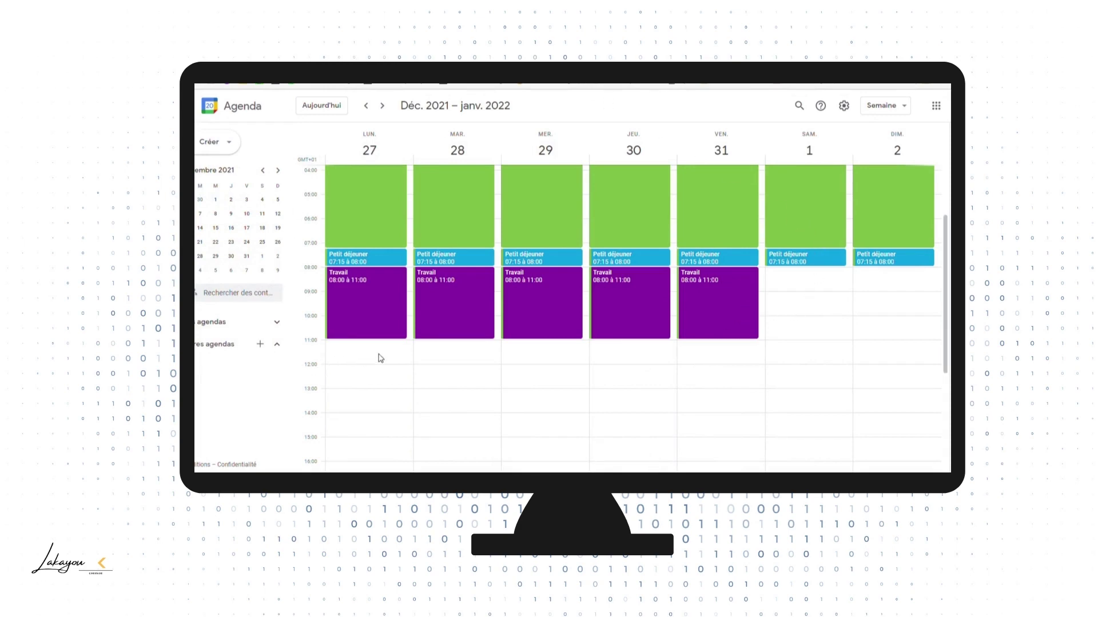
Create an event titled "Pause" on Monday 27 December from 11:15 to 13:00 and save it
scroll(398, 354, down, 3)
scroll(398, 354, up, 5)
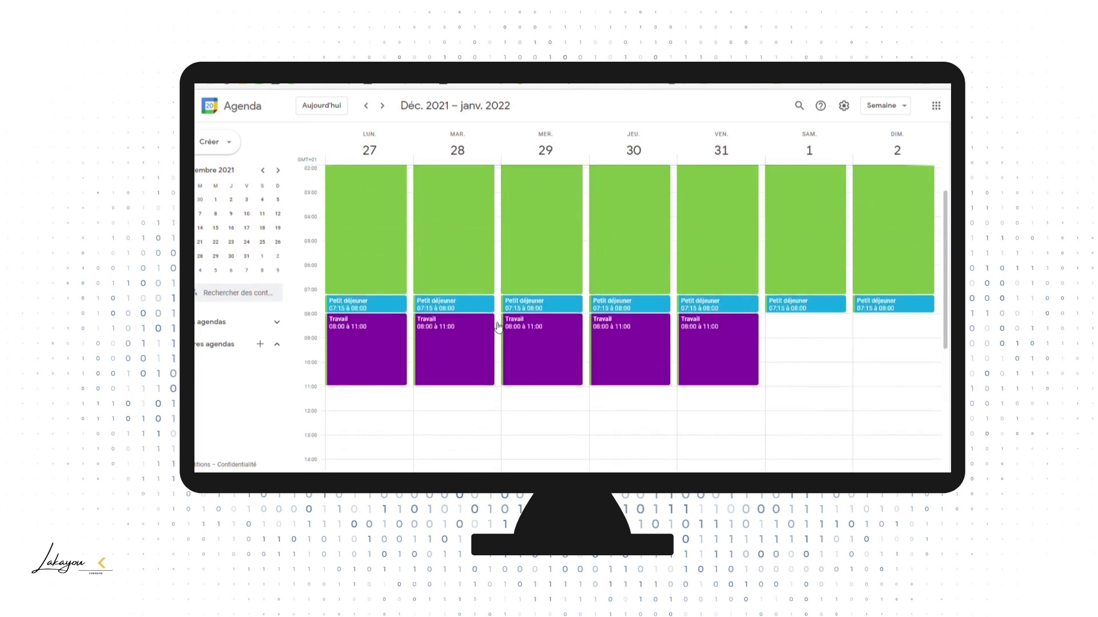
scroll(500, 324, down, 3)
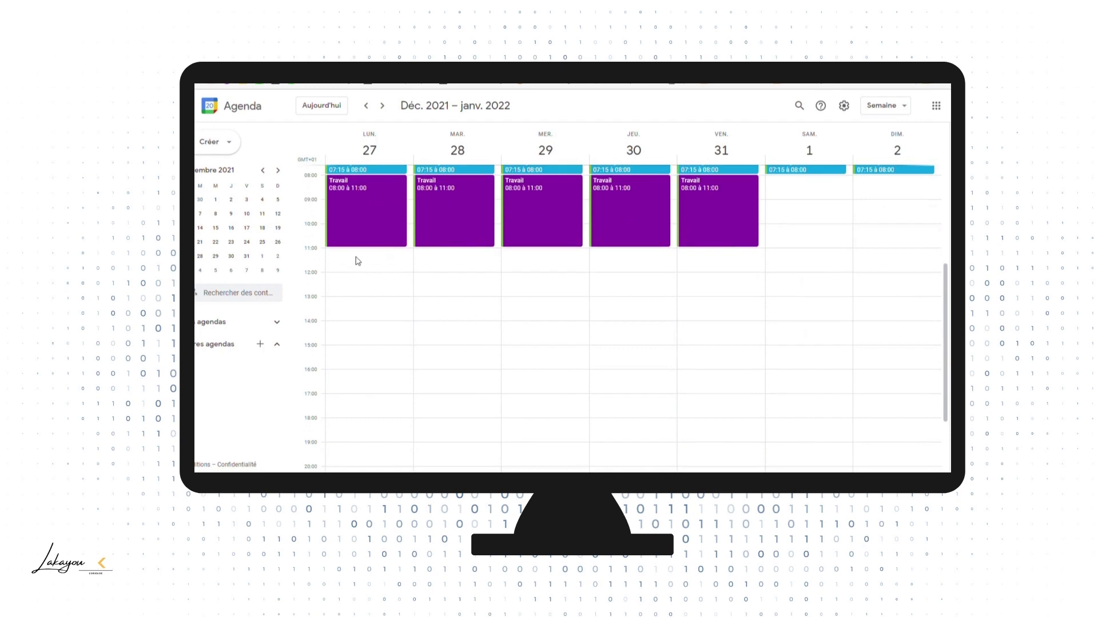
drag(356, 261, 360, 298)
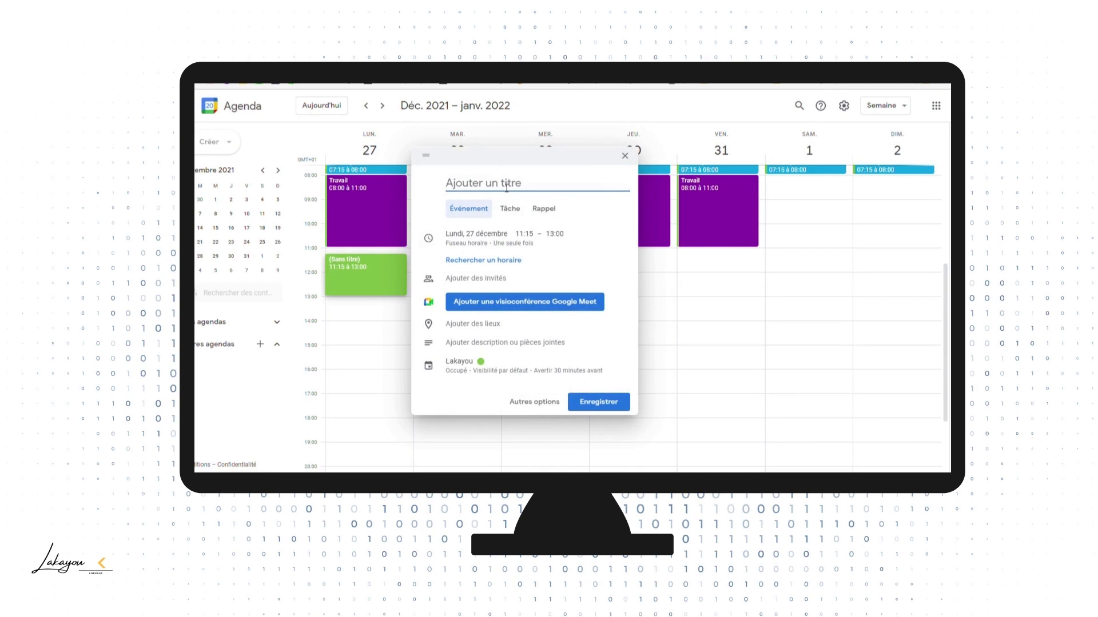
text(Pause)
click(599, 402)
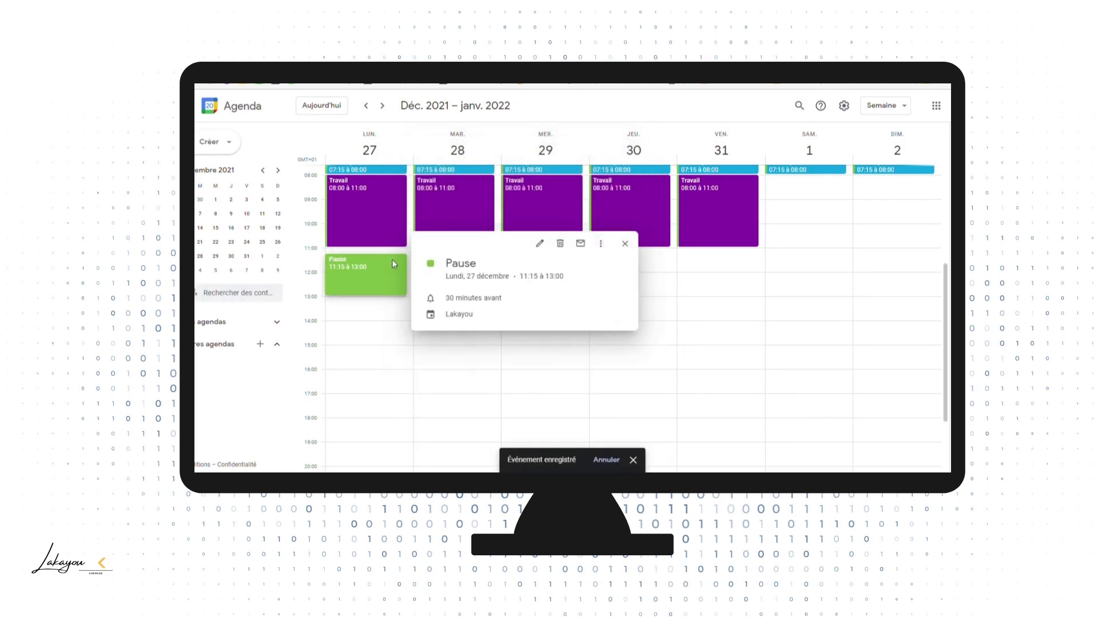
Give the Pause event a custom weekly recurrence from Monday to Friday with no end date
click(540, 243)
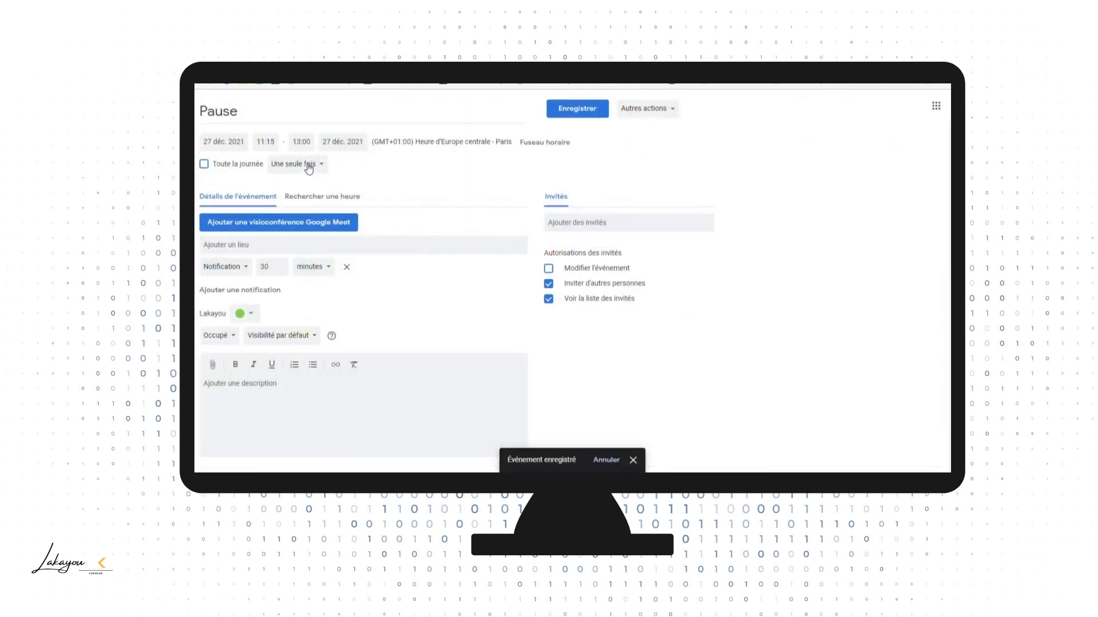
click(307, 165)
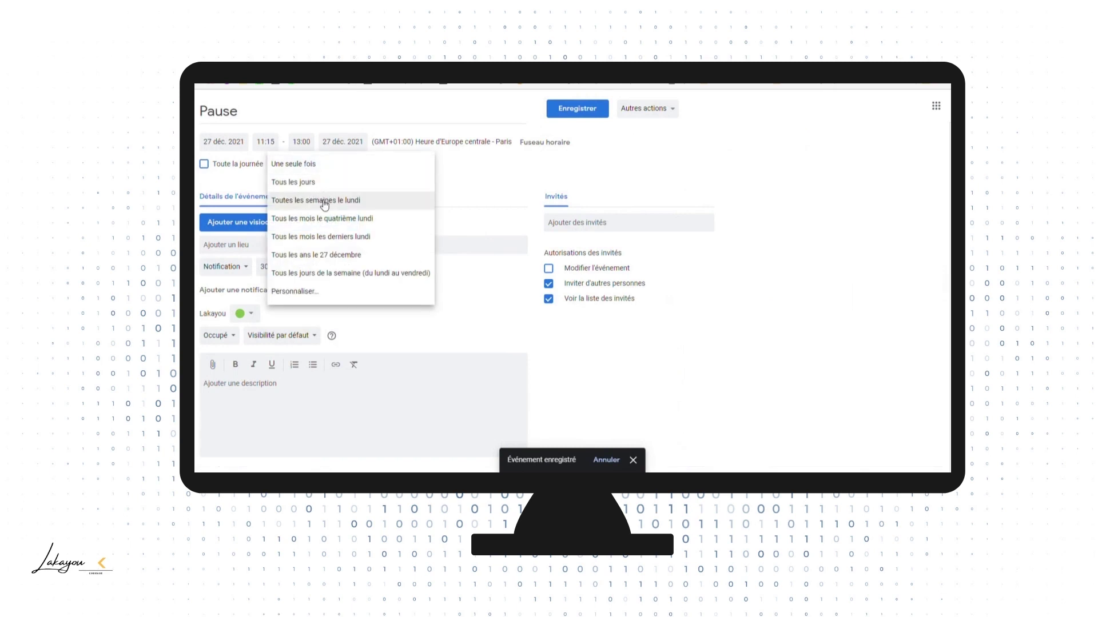
click(317, 290)
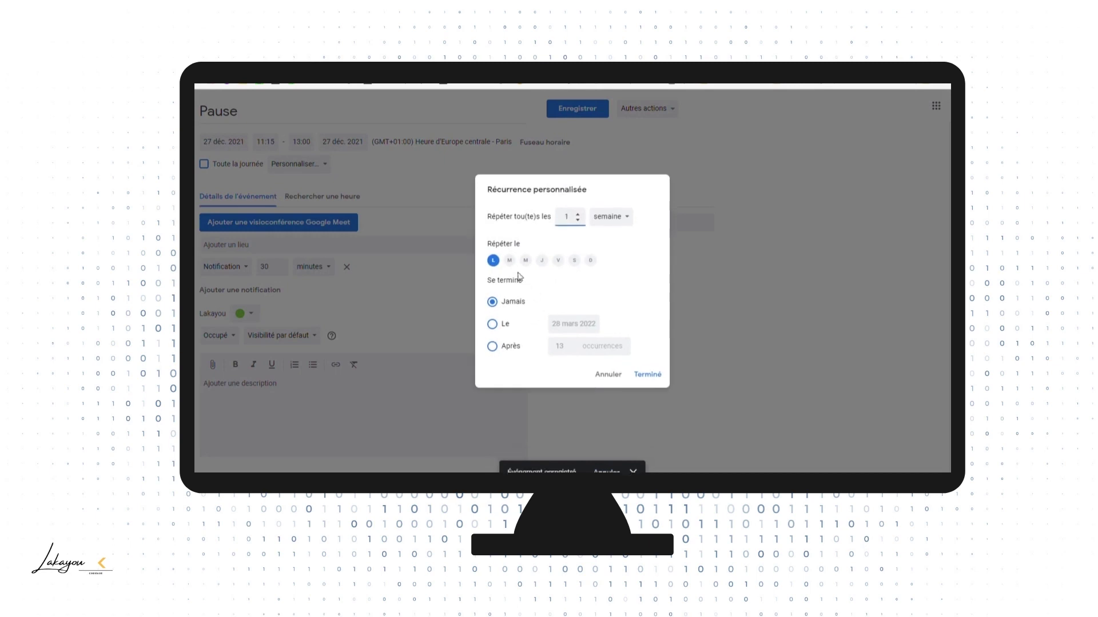
click(510, 261)
click(525, 261)
click(541, 260)
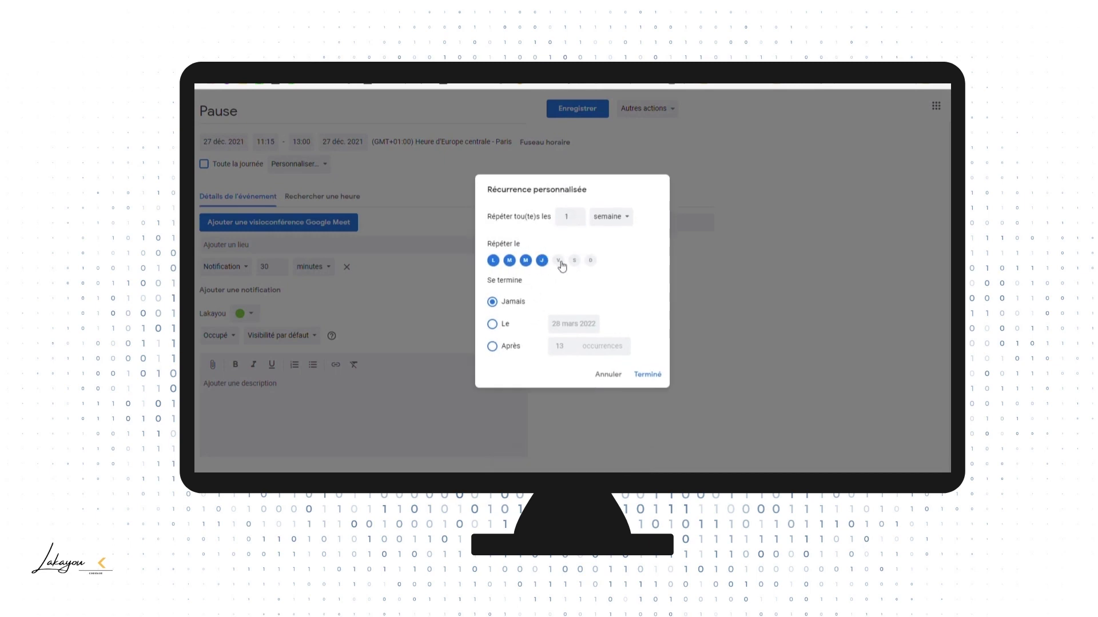
click(558, 260)
click(648, 375)
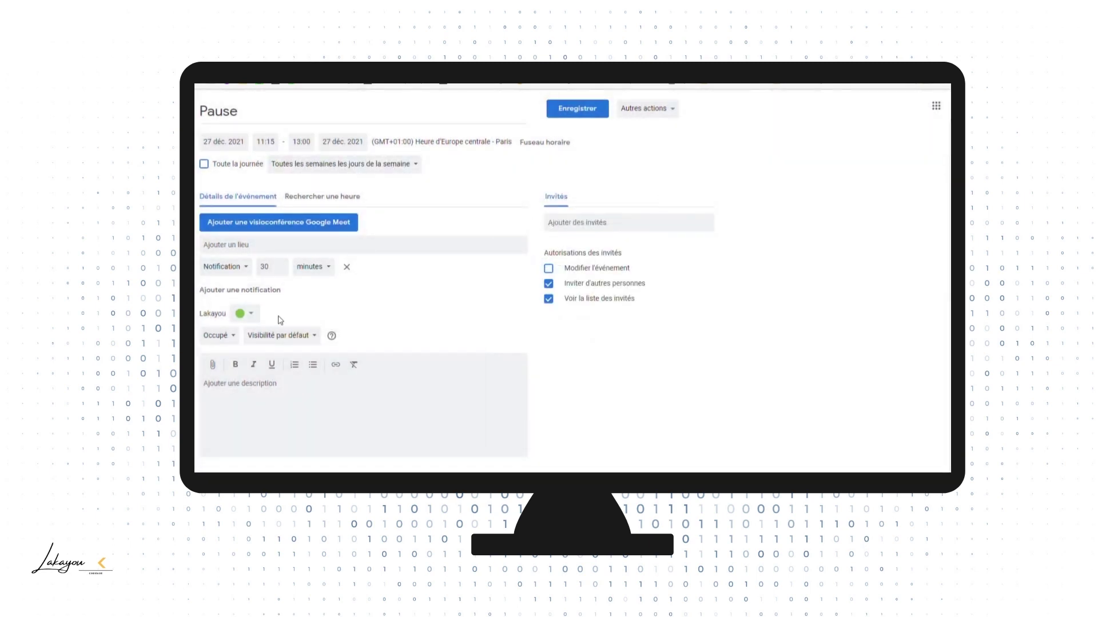
Colour the recurring Pause event pink and save it
click(255, 316)
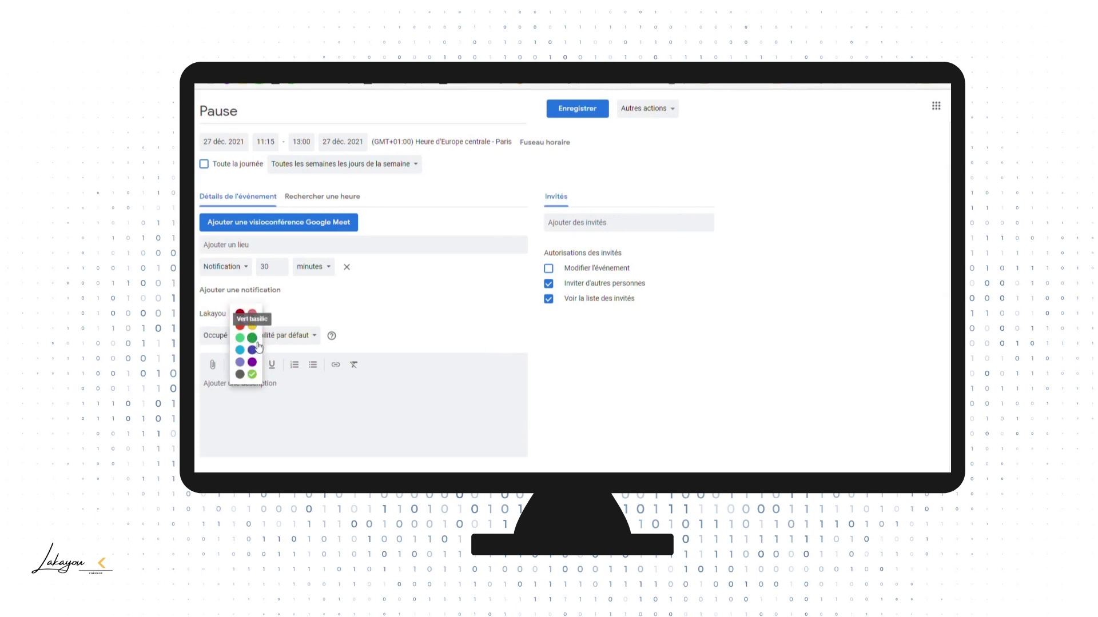
click(252, 314)
click(563, 113)
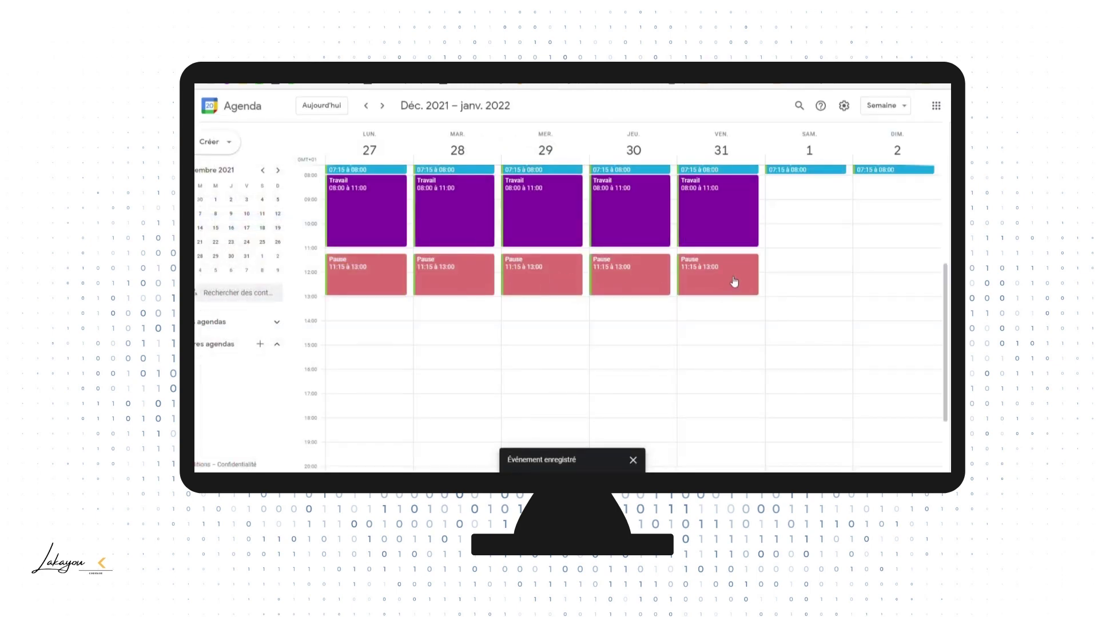
Create an event titled "Travail" on Monday 27 December from 13:15 to 17:00 and save it
scroll(732, 281, down, 2)
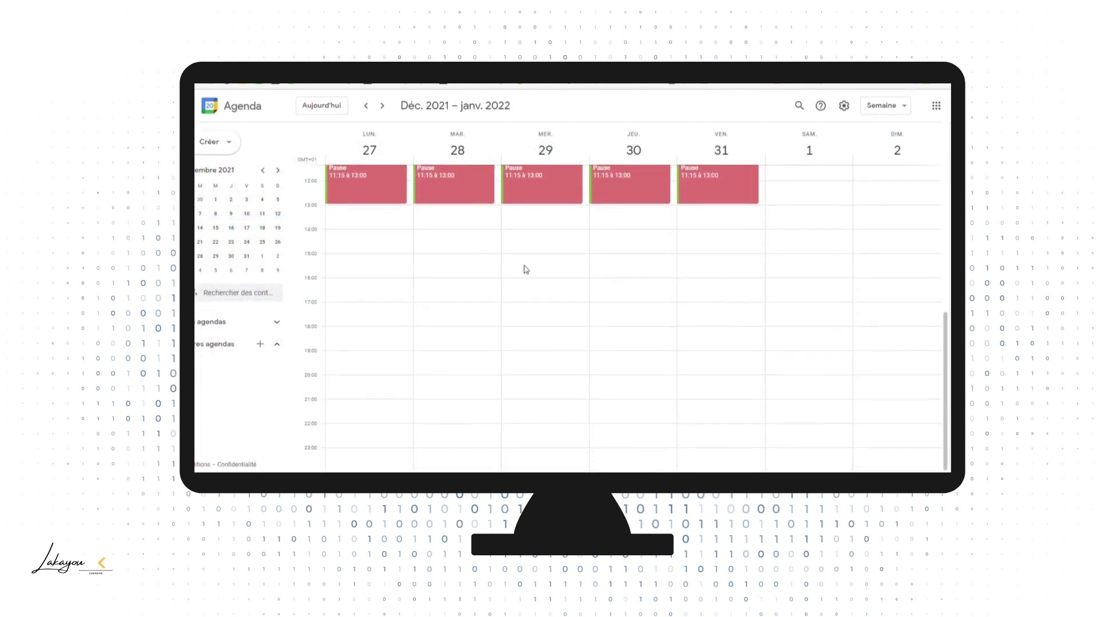
scroll(362, 216, up, 3)
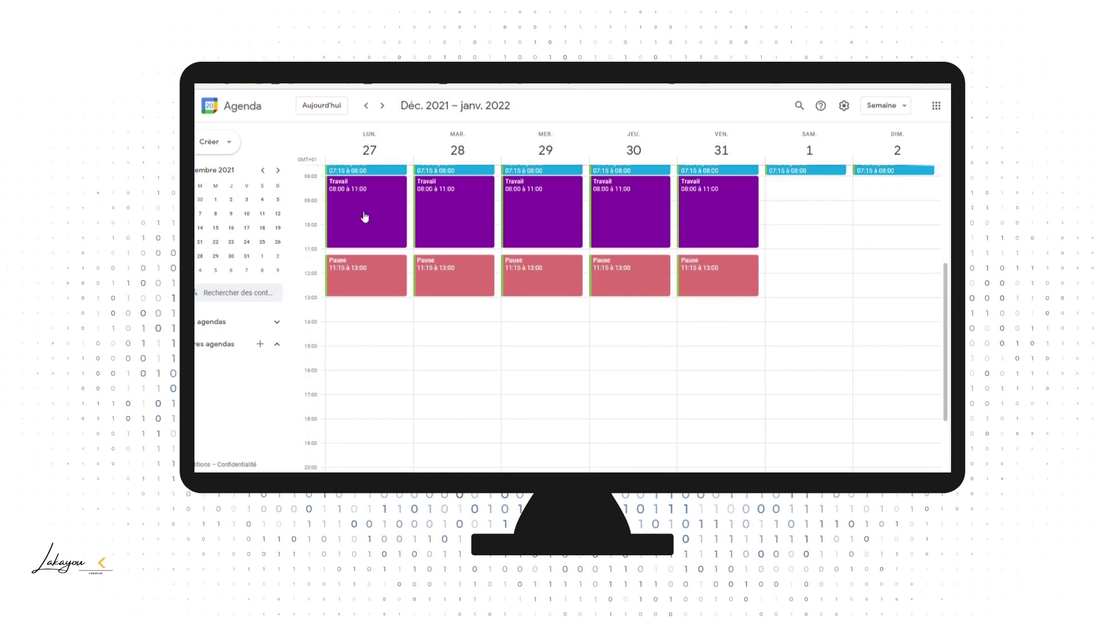
scroll(364, 216, down, 3)
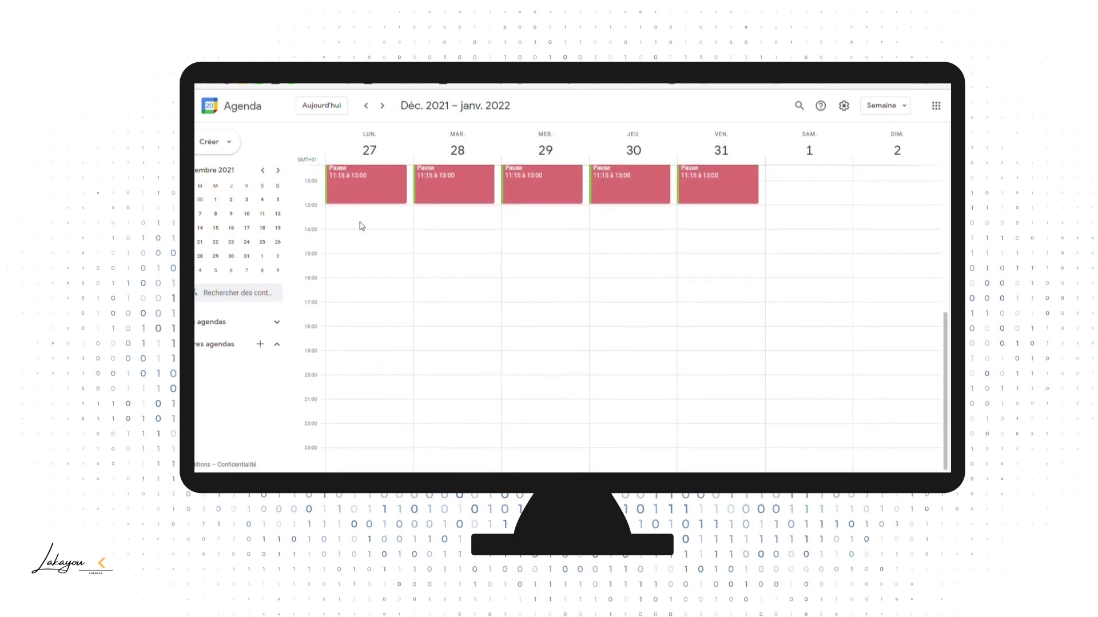
drag(363, 213, 364, 302)
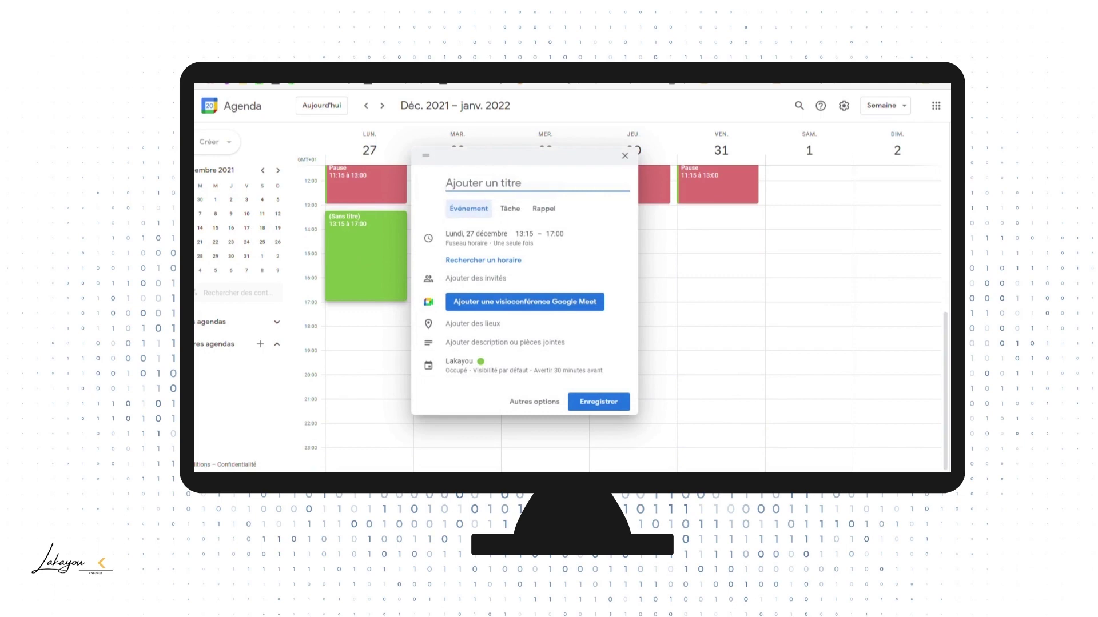
text(Travail)
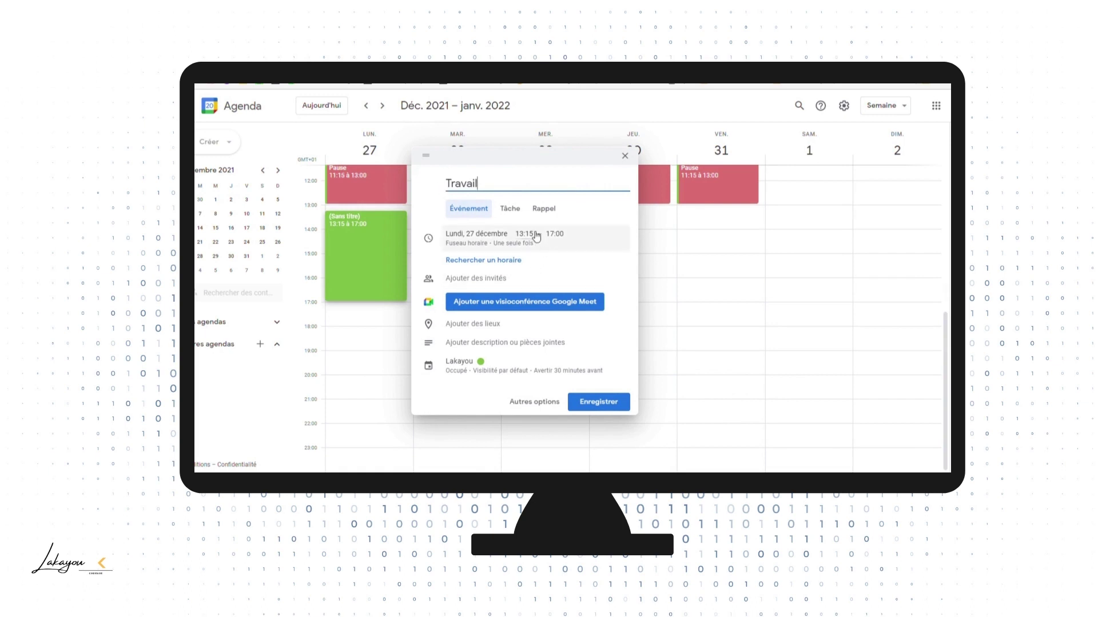
click(609, 403)
Colour Monday's afternoon Travail event purple, matching the morning Travail blocks
right_click(401, 240)
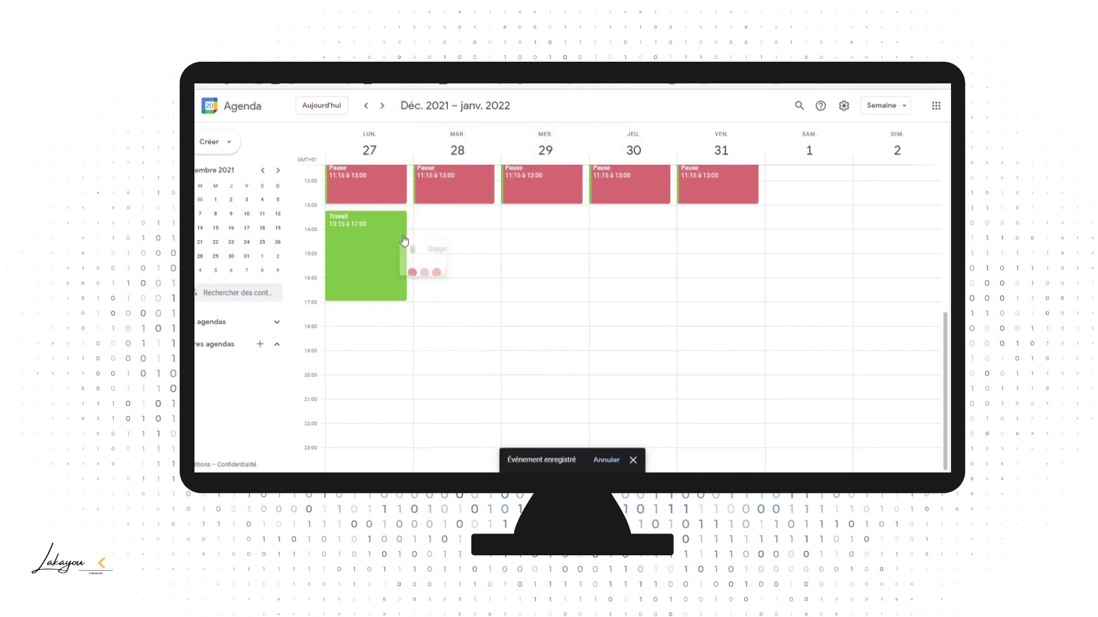
click(436, 273)
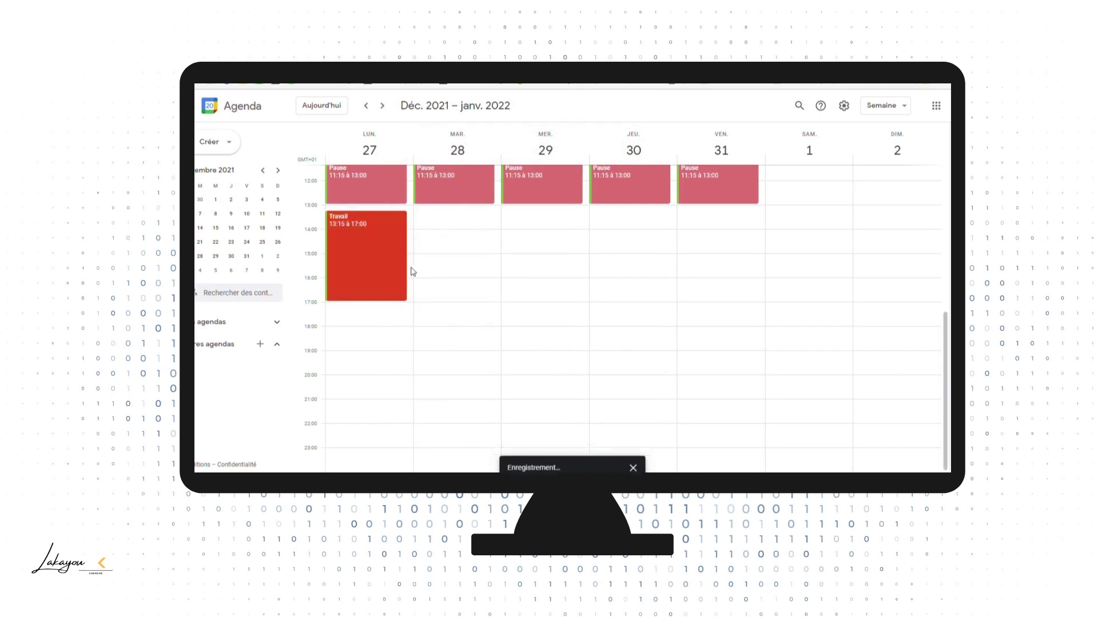
scroll(411, 269, up, 5)
right_click(392, 362)
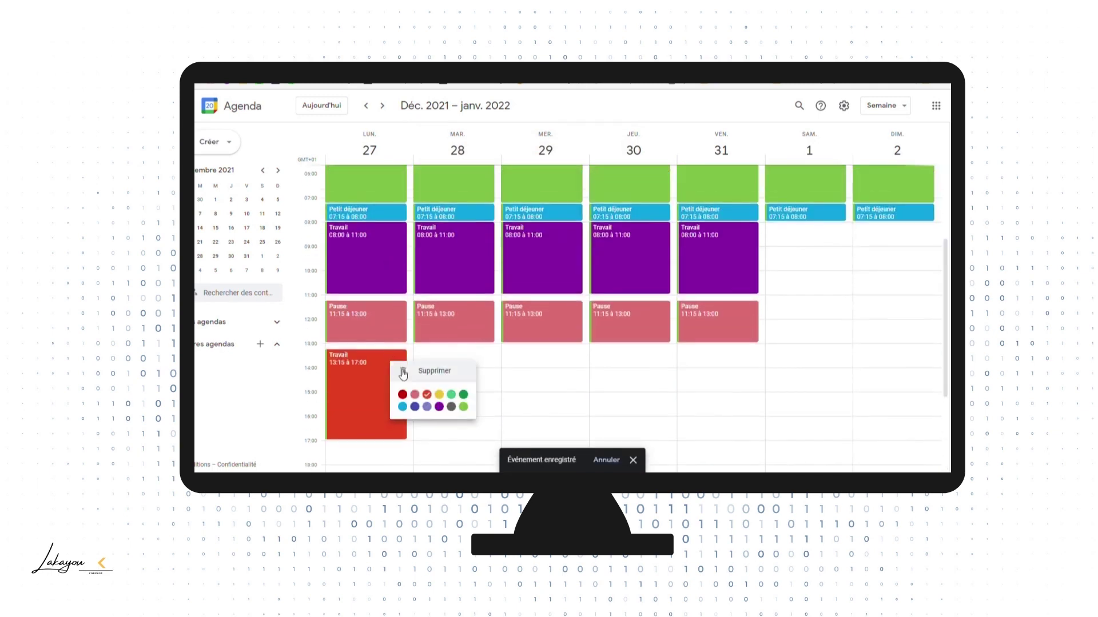
click(439, 407)
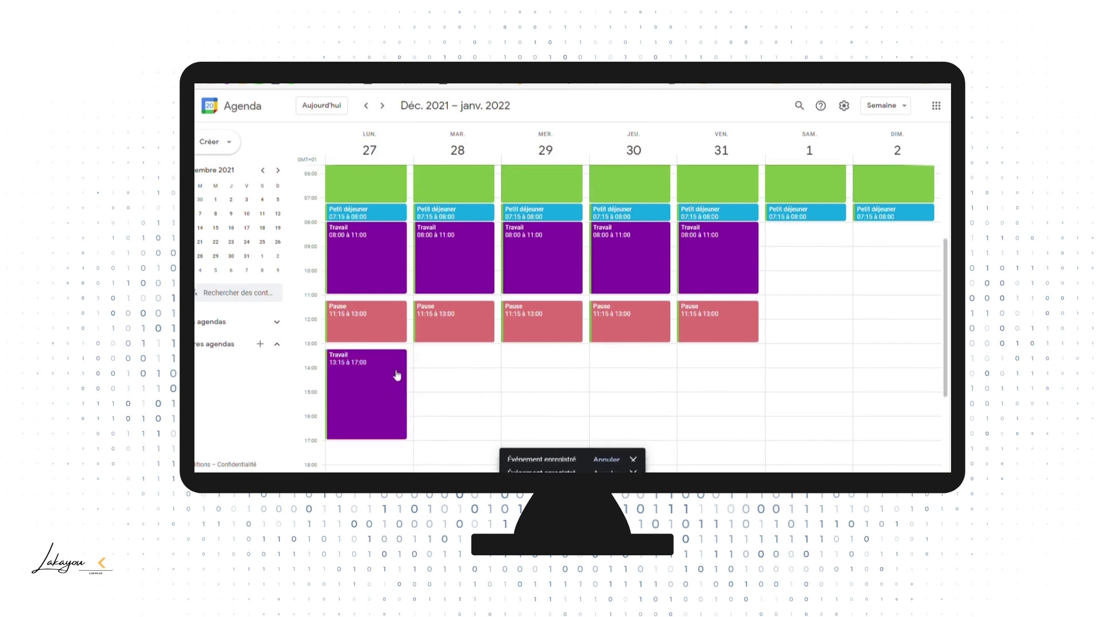
Give the 13:15 Travail event a custom weekly recurrence from Monday to Friday with no end date, and save it
click(392, 372)
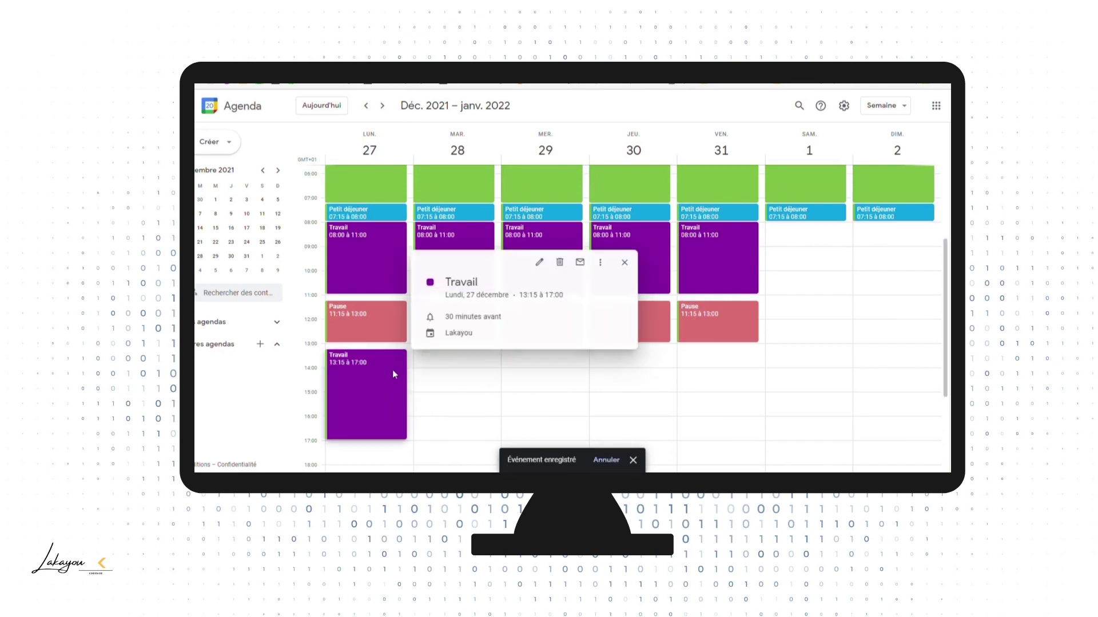
click(539, 262)
click(296, 164)
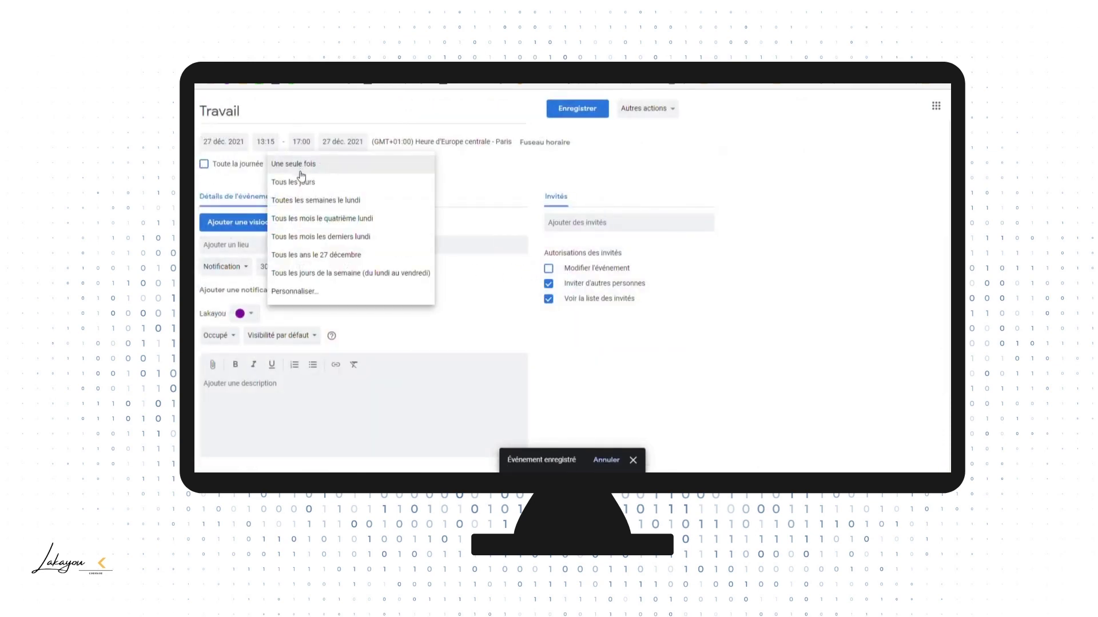
click(319, 297)
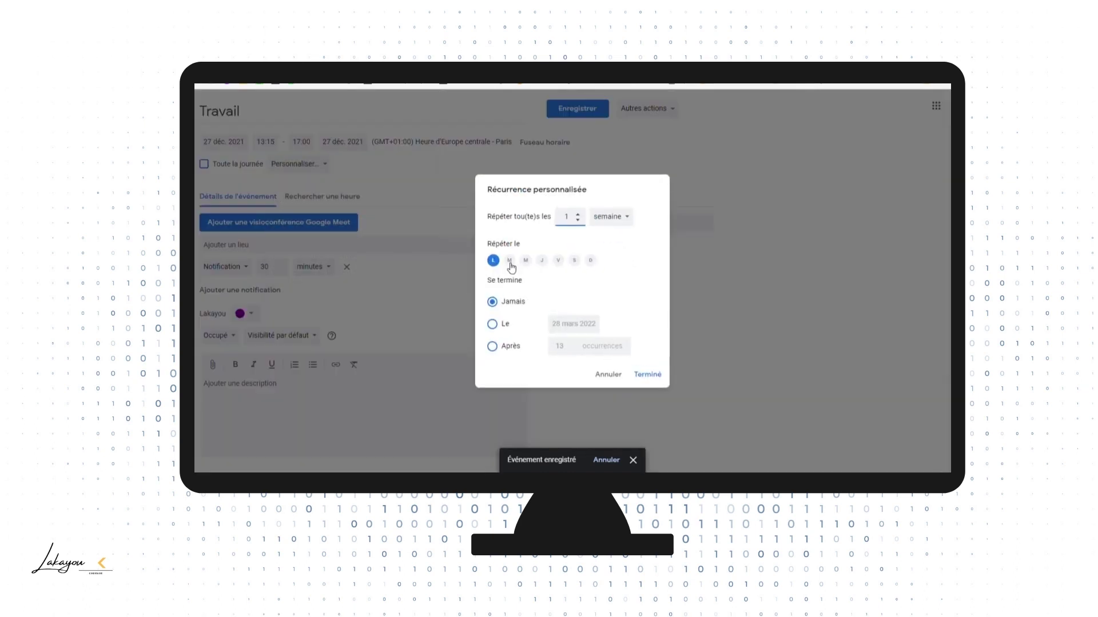
click(509, 261)
click(526, 261)
click(541, 261)
click(558, 261)
click(659, 378)
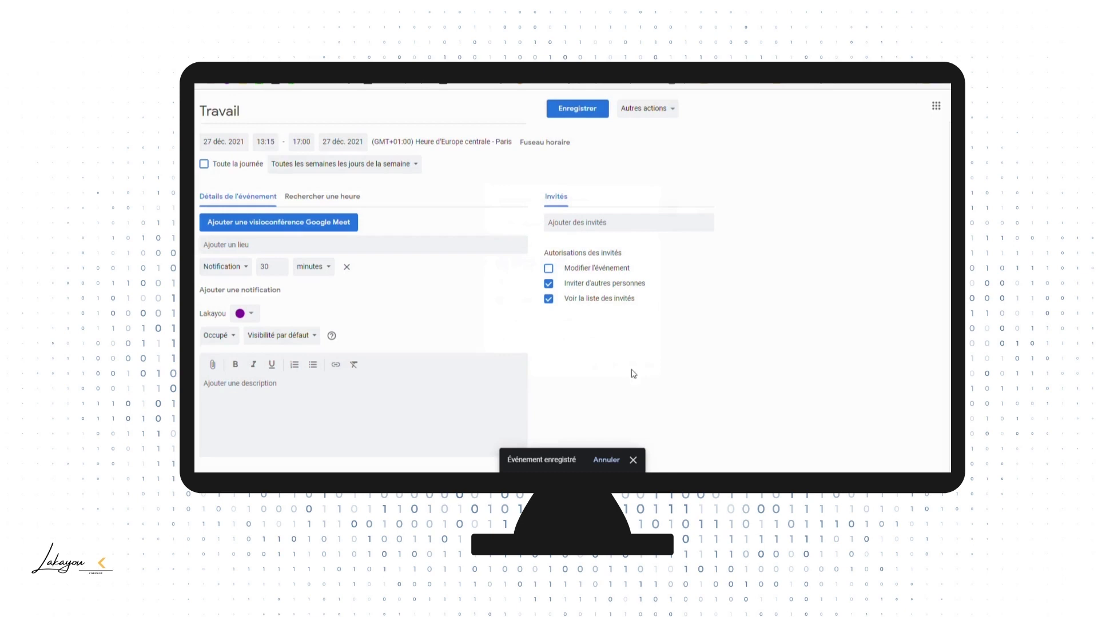
click(578, 112)
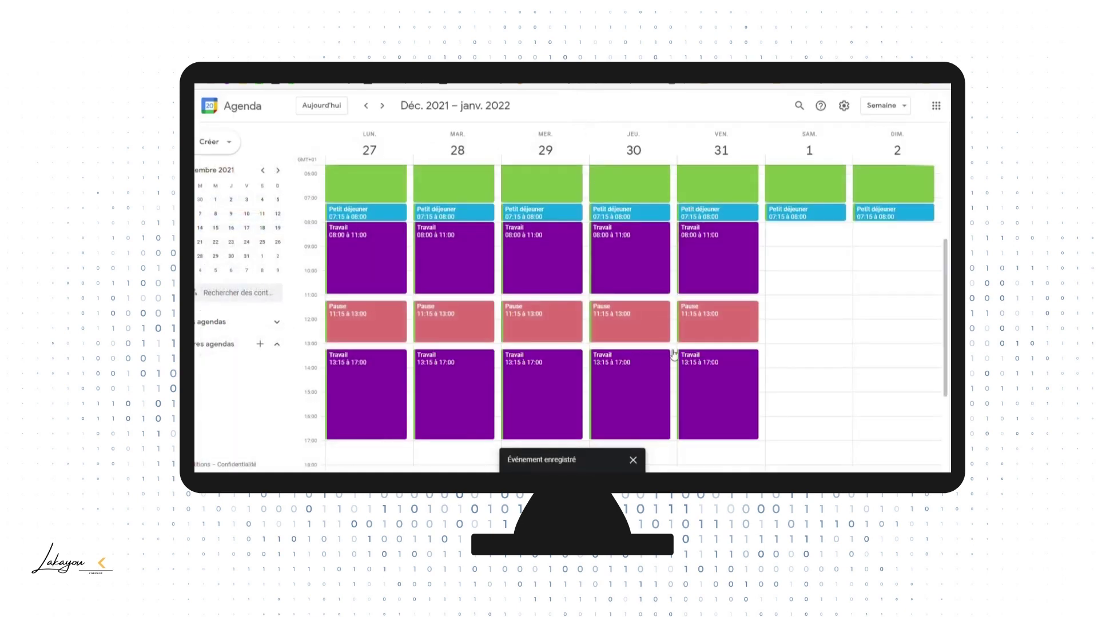
Create and save untitled events on Monday 27 December from 18:00 to 19:00, 17:00 to 18:00 and 19:00 to 21:00
scroll(671, 354, down, 3)
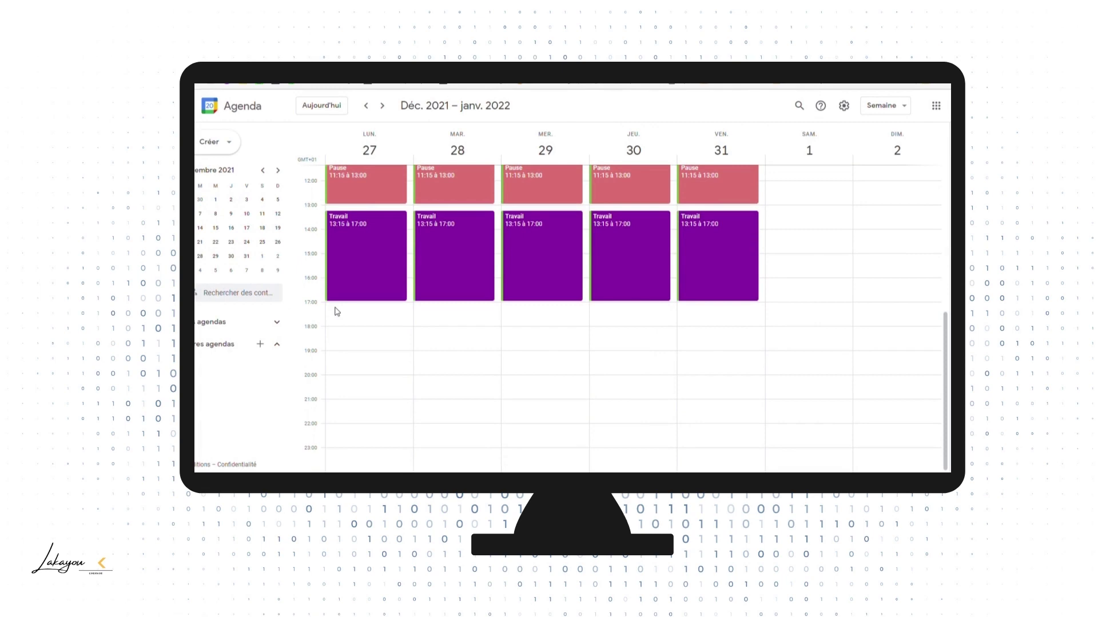
drag(337, 312, 338, 354)
click(598, 400)
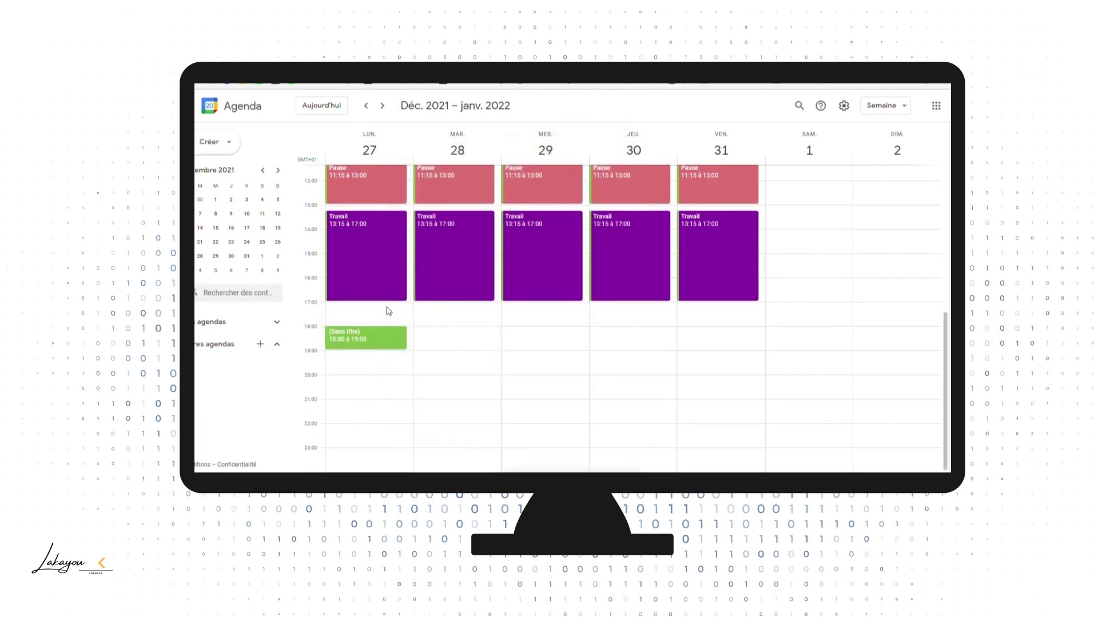
drag(388, 328, 388, 328)
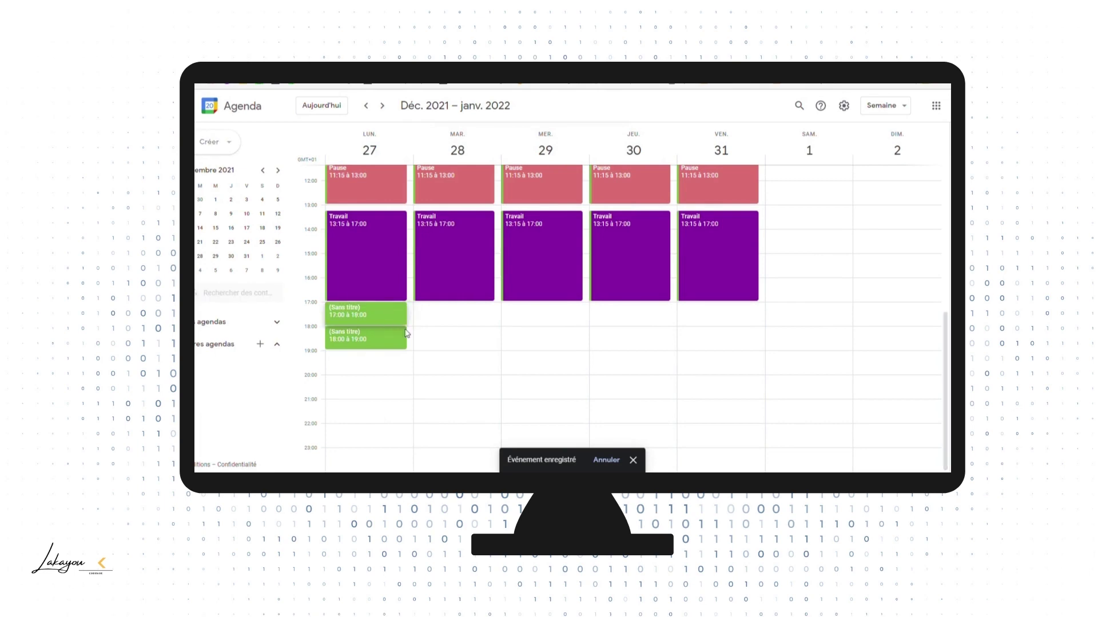
click(576, 400)
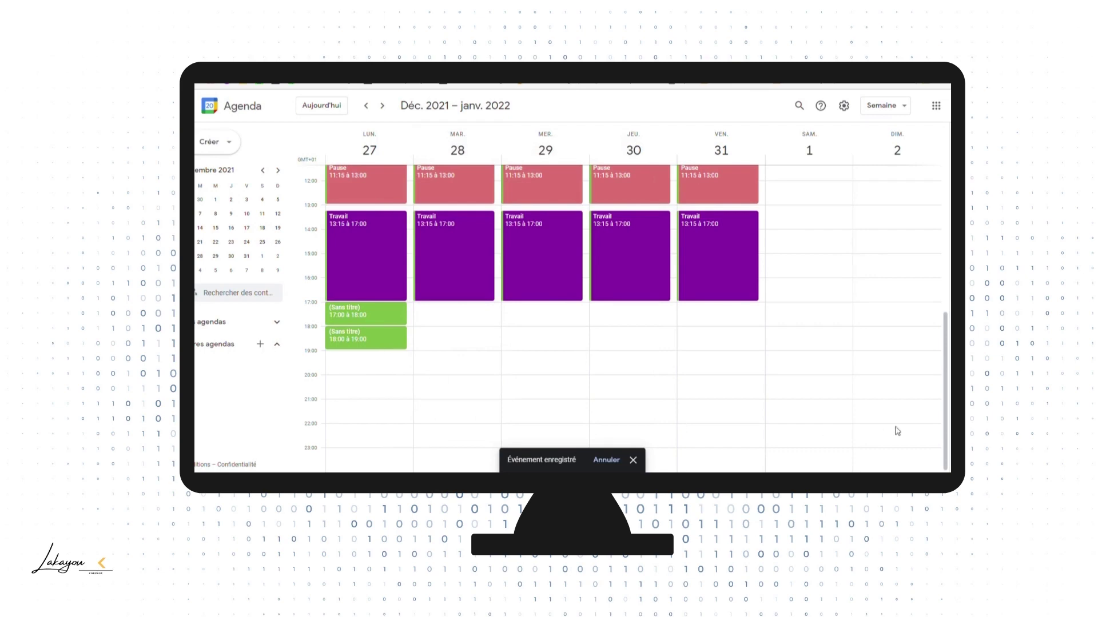
click(632, 460)
drag(339, 363, 343, 400)
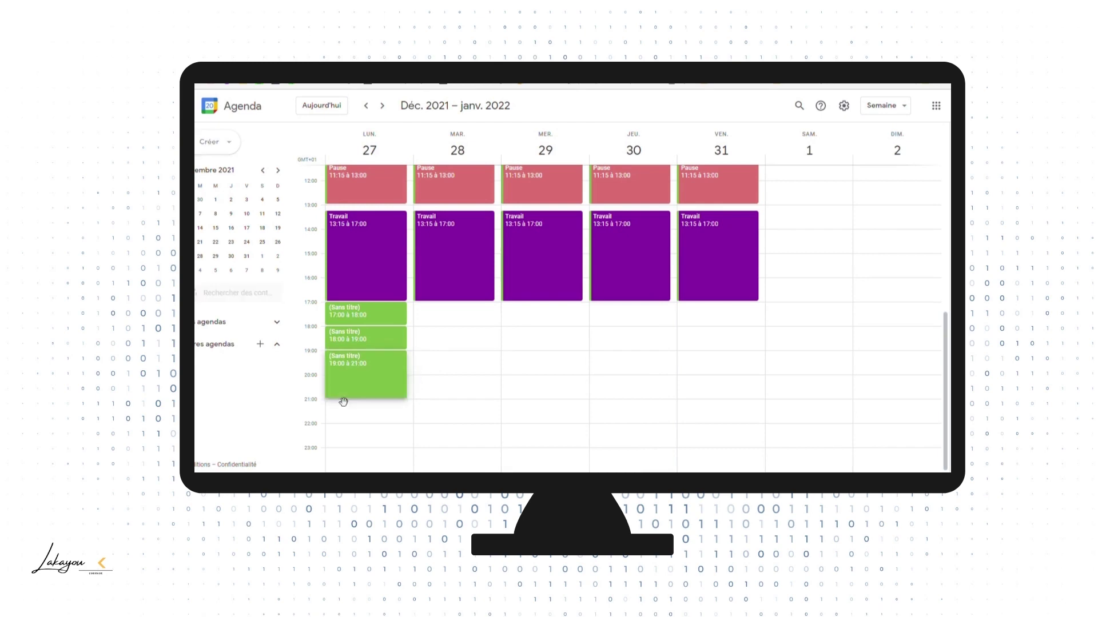
click(592, 403)
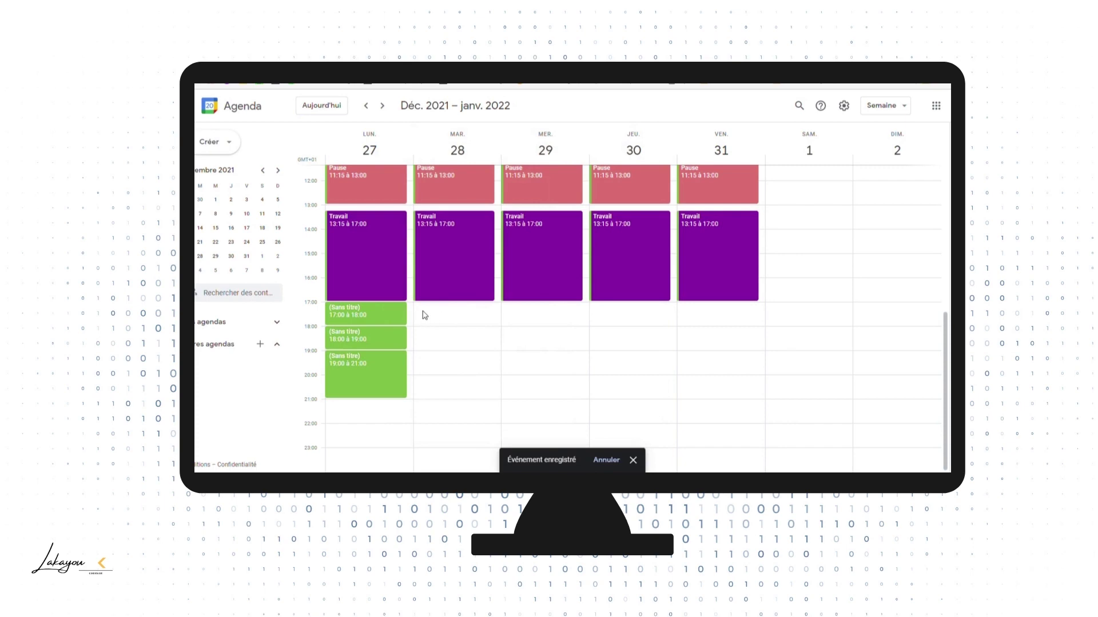
Colour Monday's untitled events yellow for 17:00, light green for 18:00 and dark green for 19:00
scroll(424, 313, up, 1)
scroll(424, 313, down, 1)
right_click(393, 320)
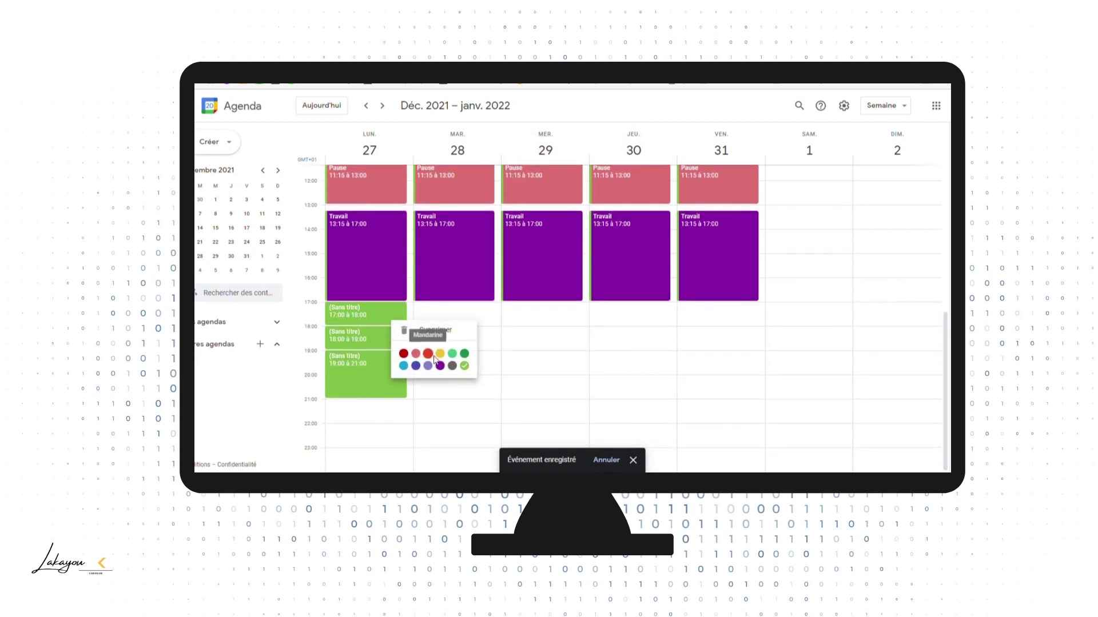
click(440, 354)
right_click(401, 350)
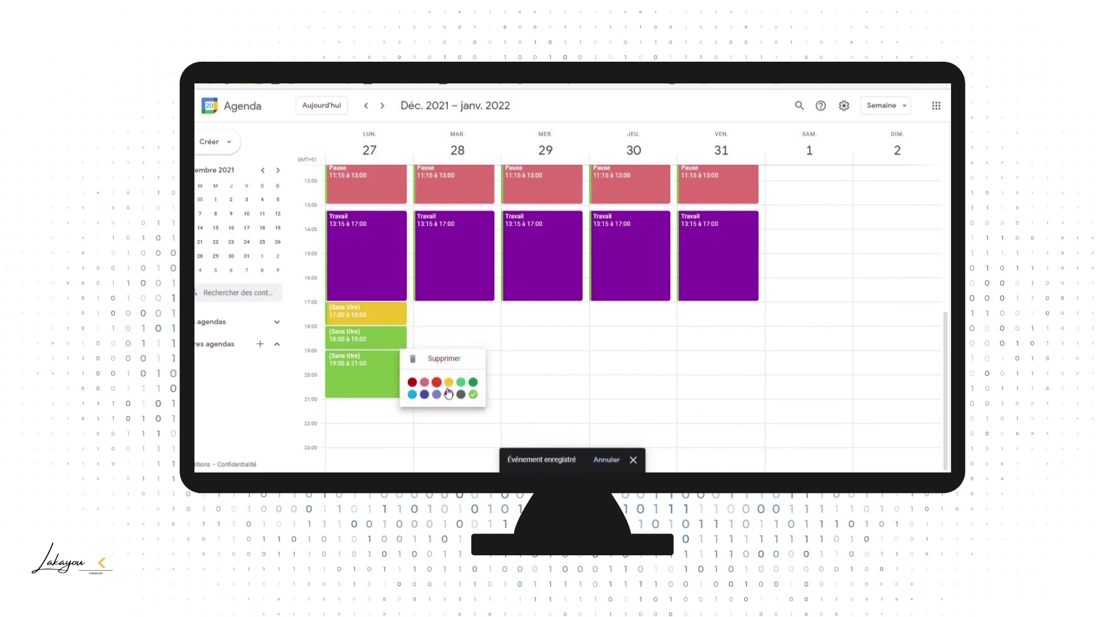
click(461, 383)
right_click(402, 376)
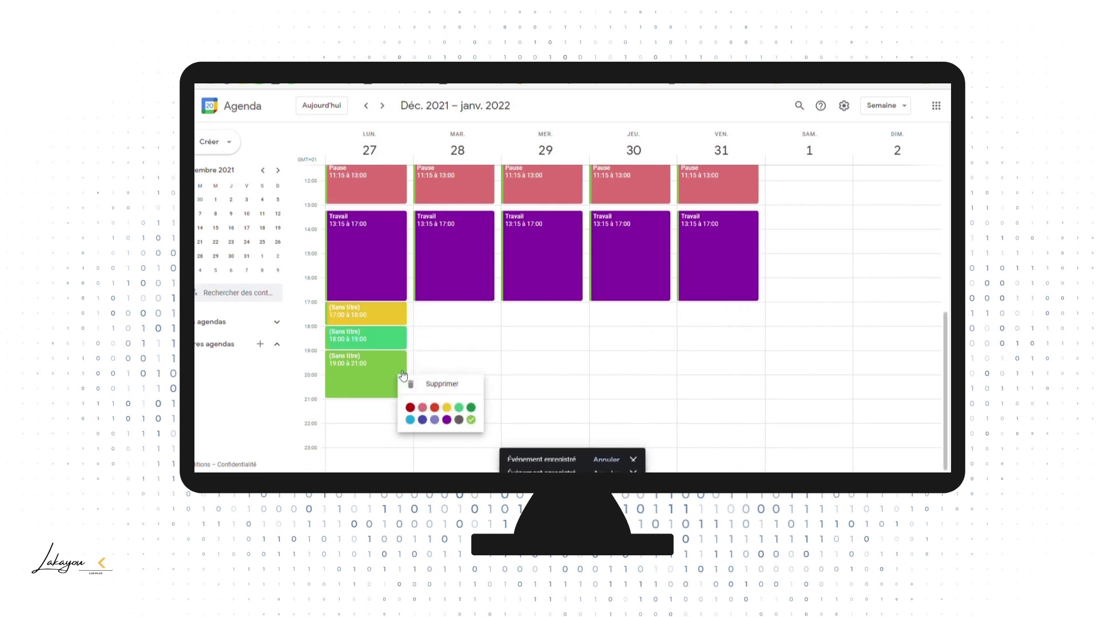
click(475, 408)
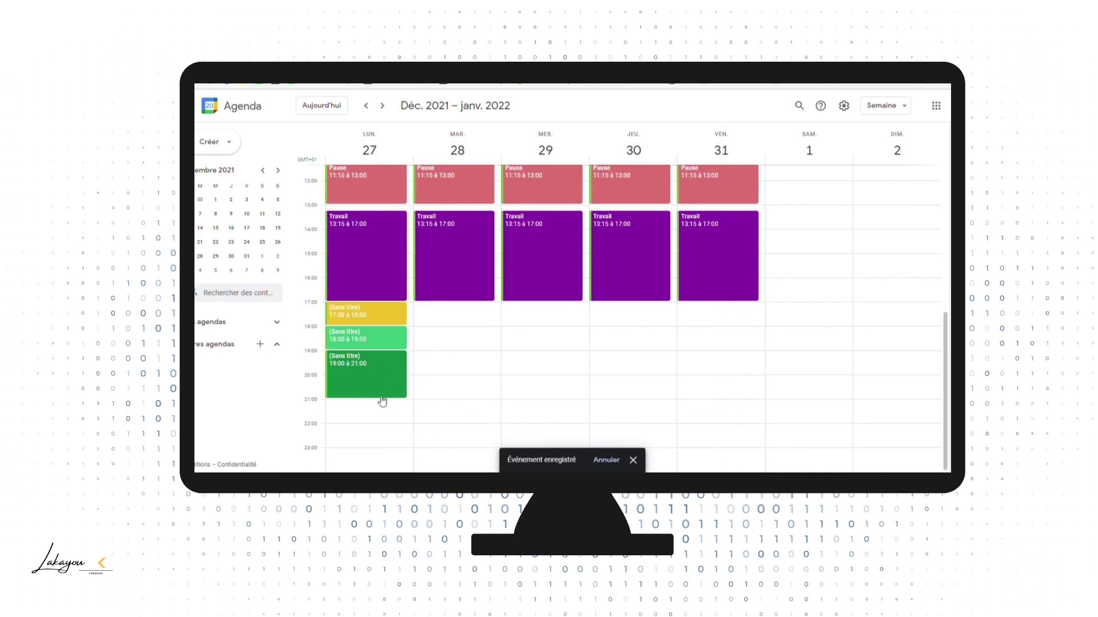
Create an untitled event on Monday 27 December from 21:00 to 22:00 and colour it lavender
drag(374, 413, 378, 425)
click(377, 420)
click(586, 403)
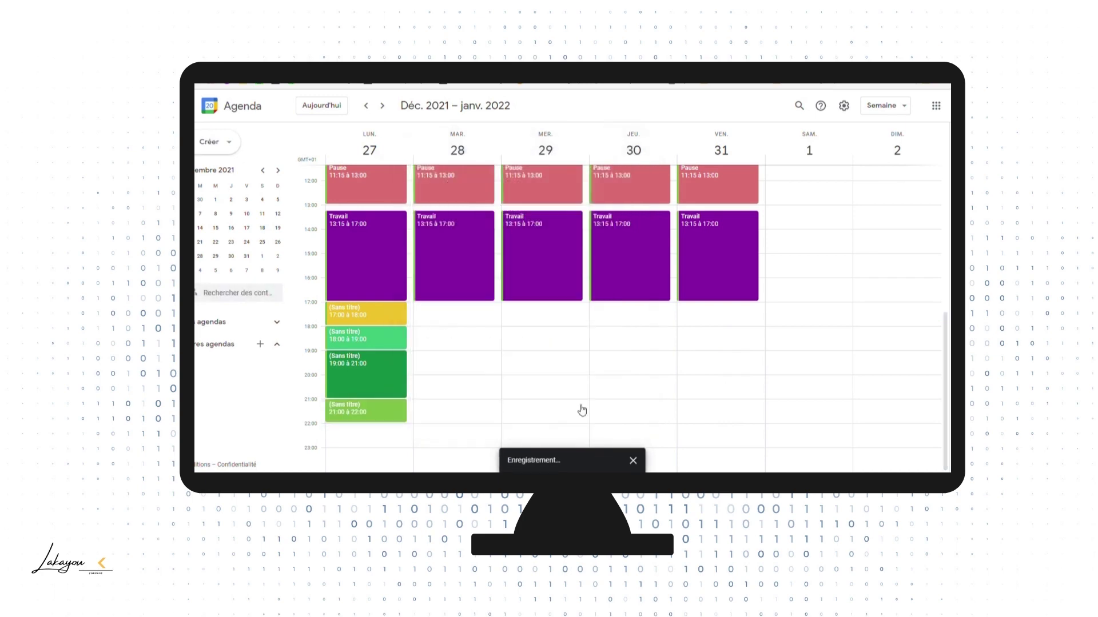
right_click(390, 411)
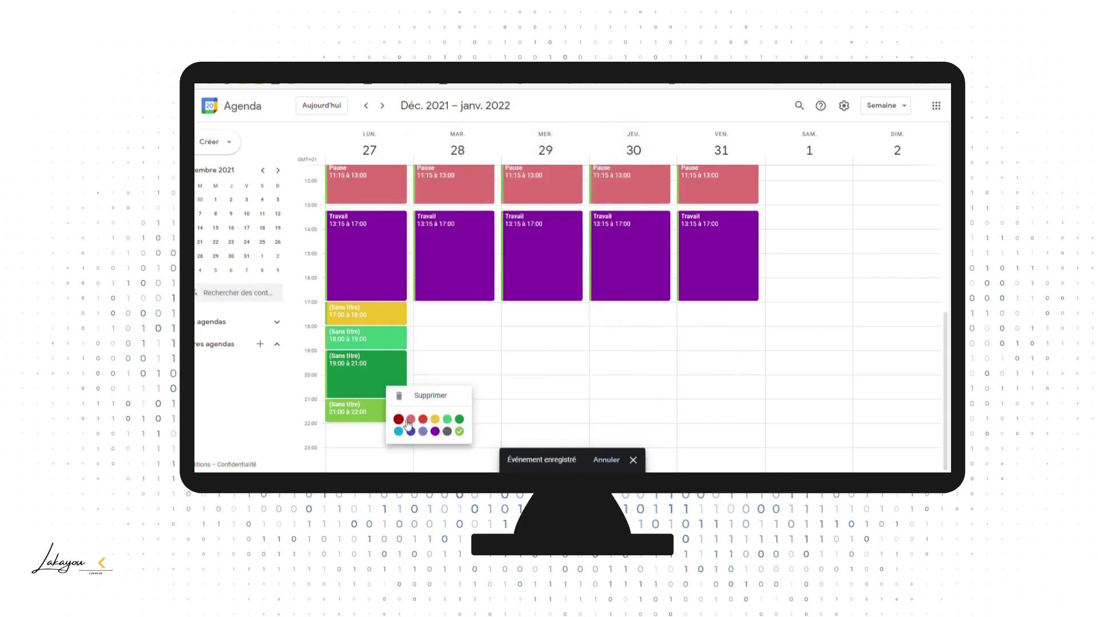
click(422, 431)
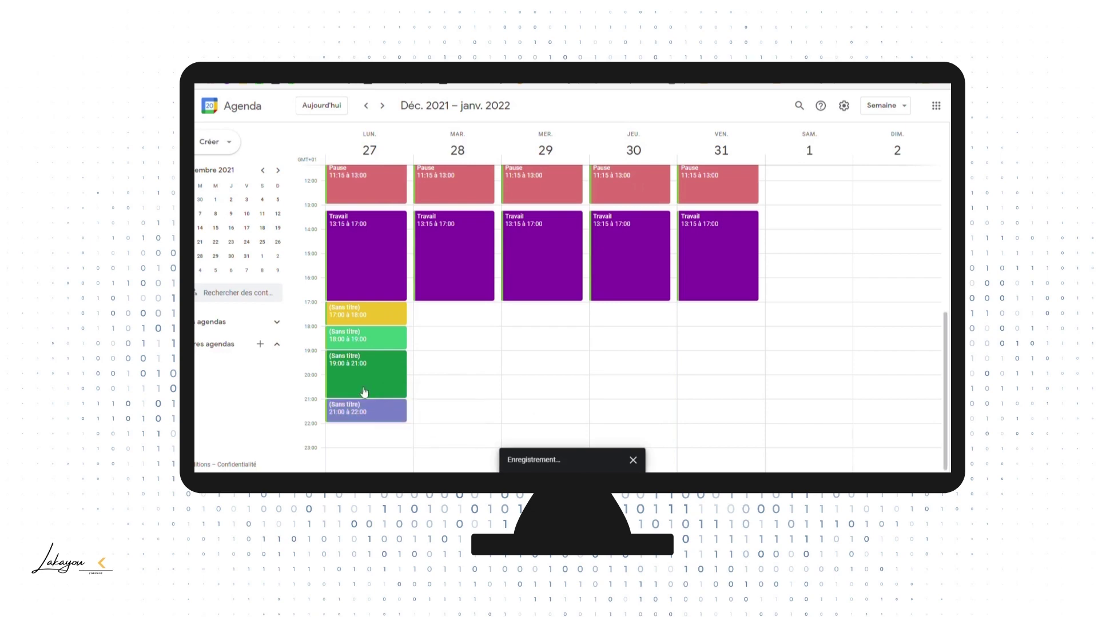
Create an untitled event from Monday 27 December 22:00 to 00:15, keep it in the calendar's default green colour, and save it
drag(363, 436, 390, 453)
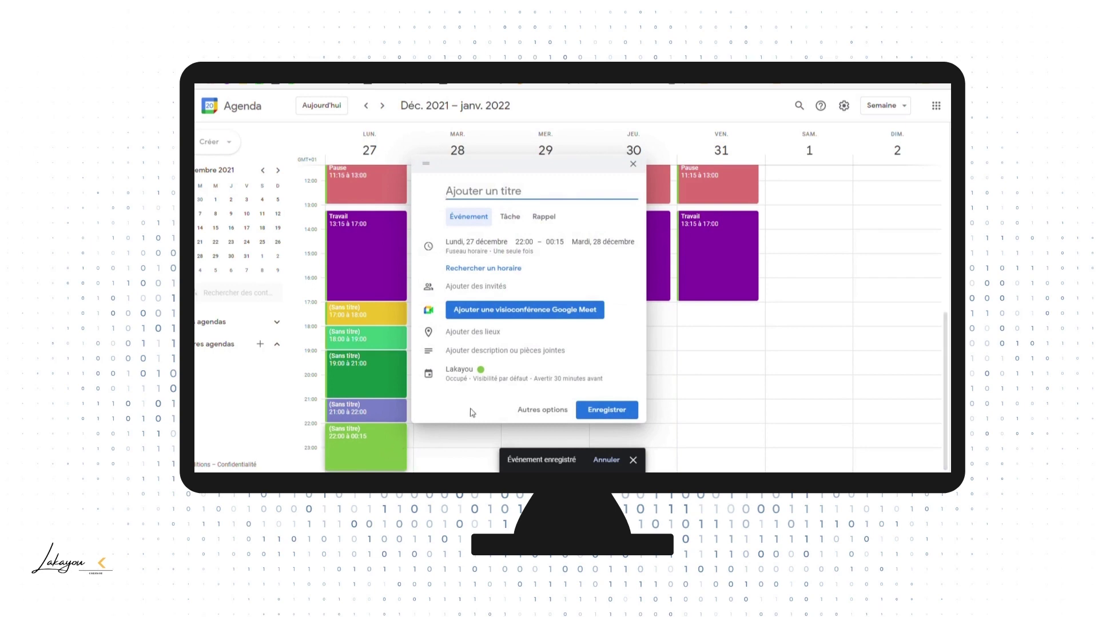
click(481, 373)
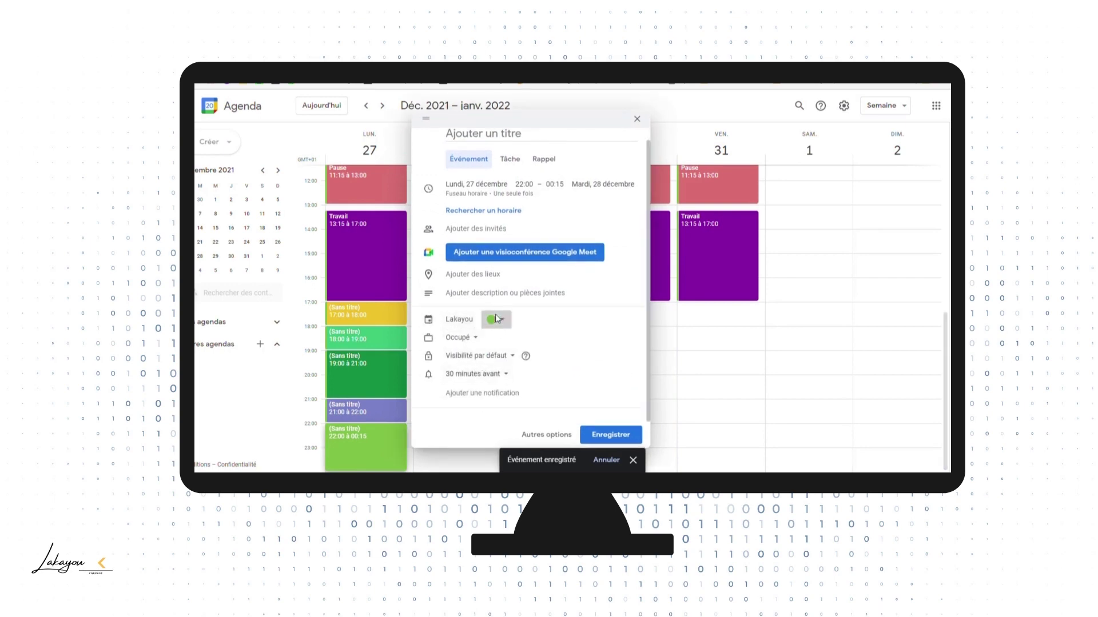
click(495, 319)
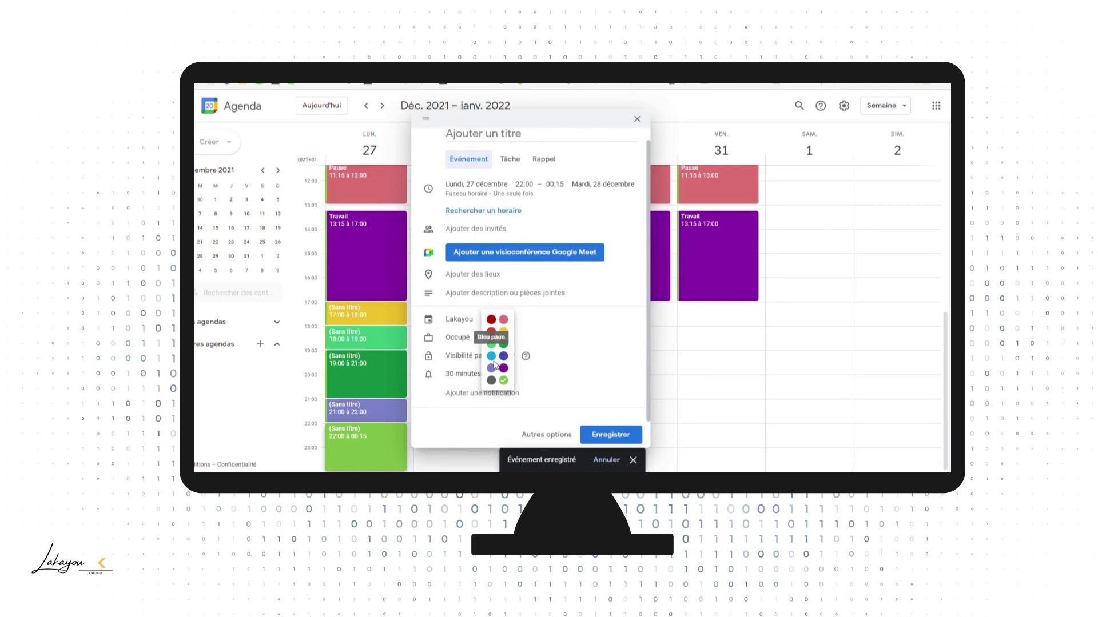
click(504, 344)
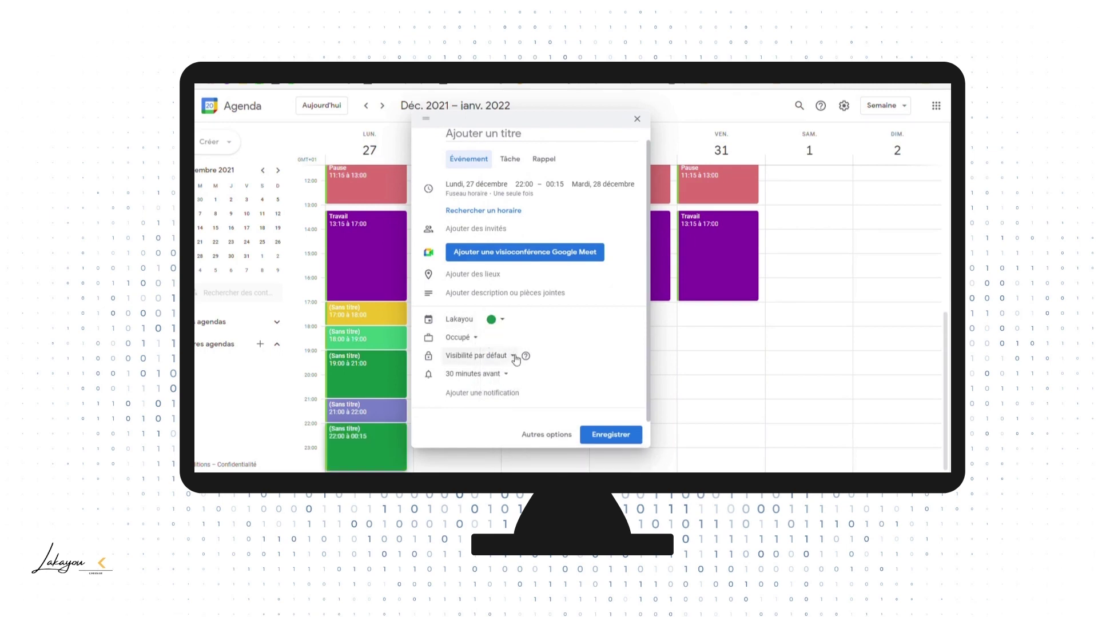
click(497, 319)
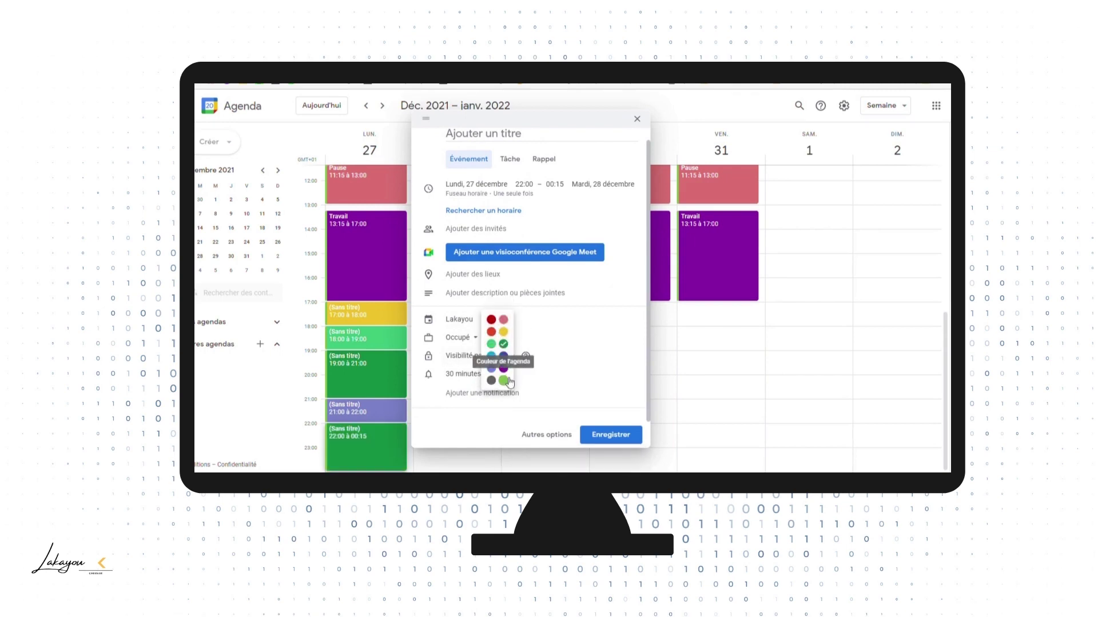
click(503, 380)
click(611, 436)
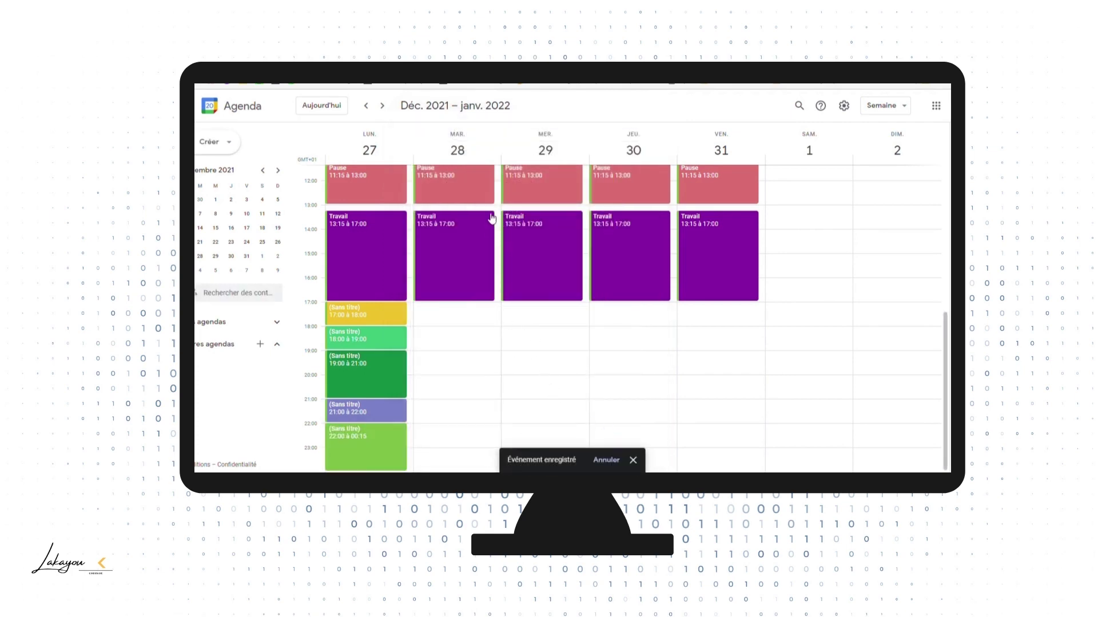
scroll(492, 218, up, 2)
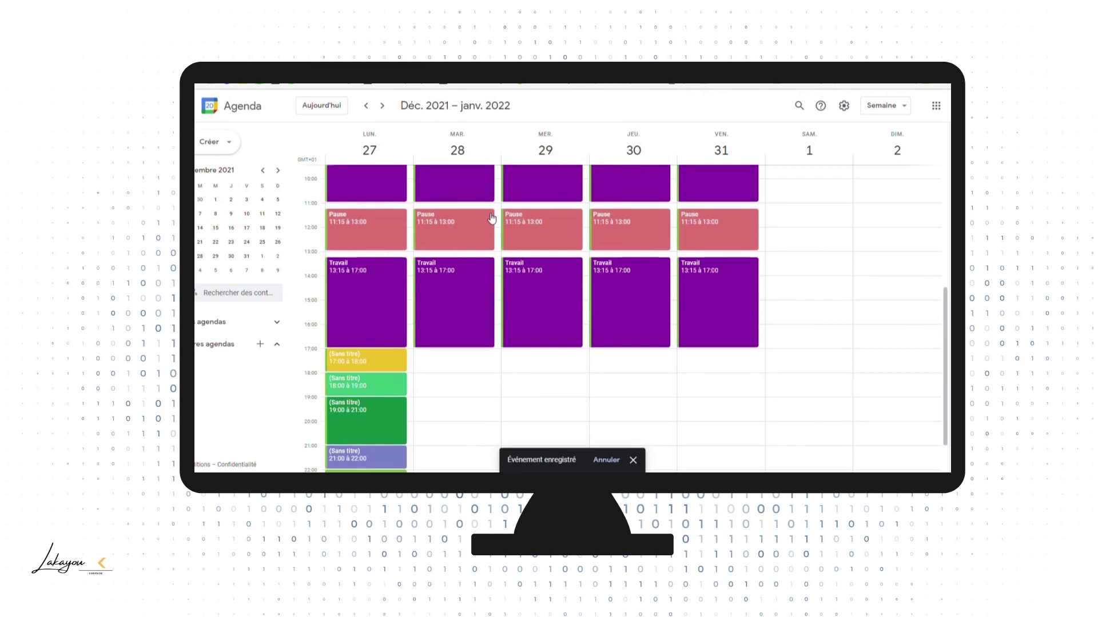
scroll(491, 218, down, 2)
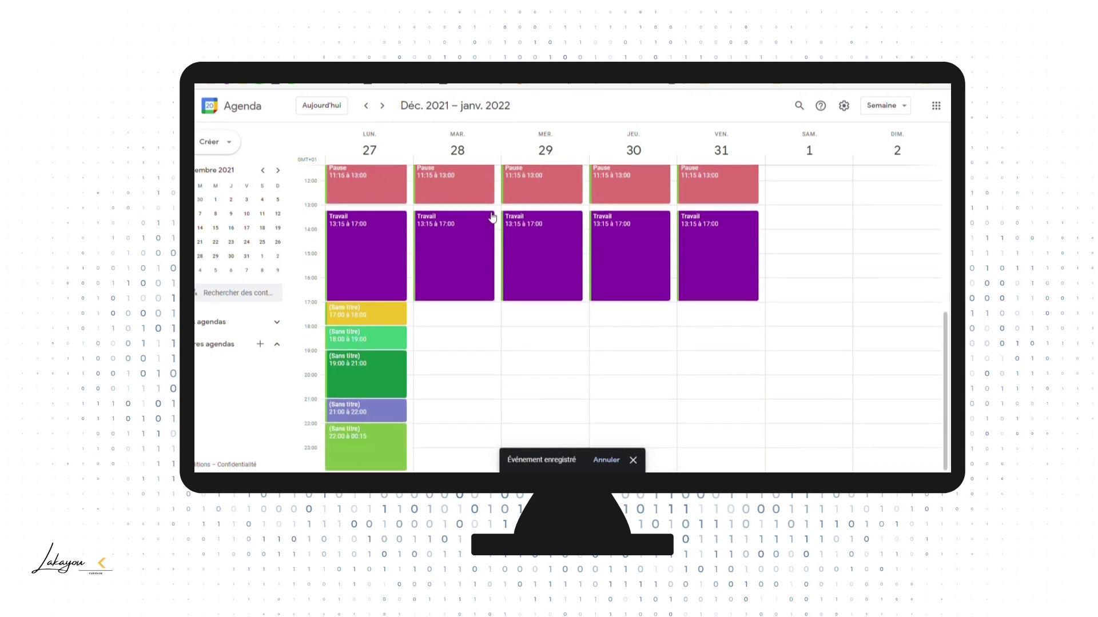
scroll(492, 217, up, 2)
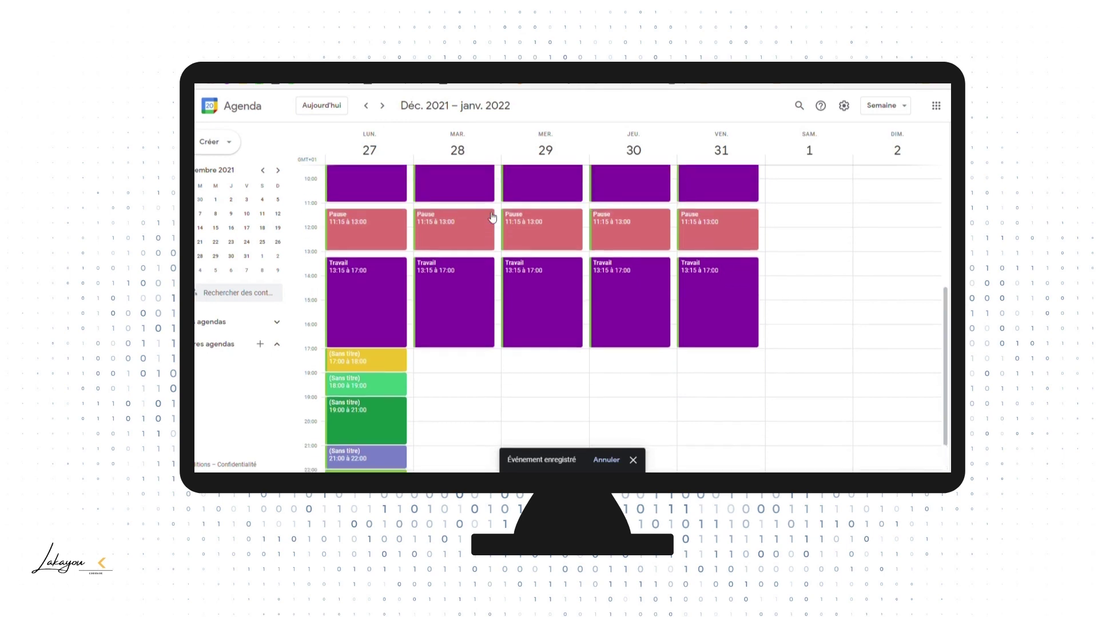
scroll(491, 217, down, 2)
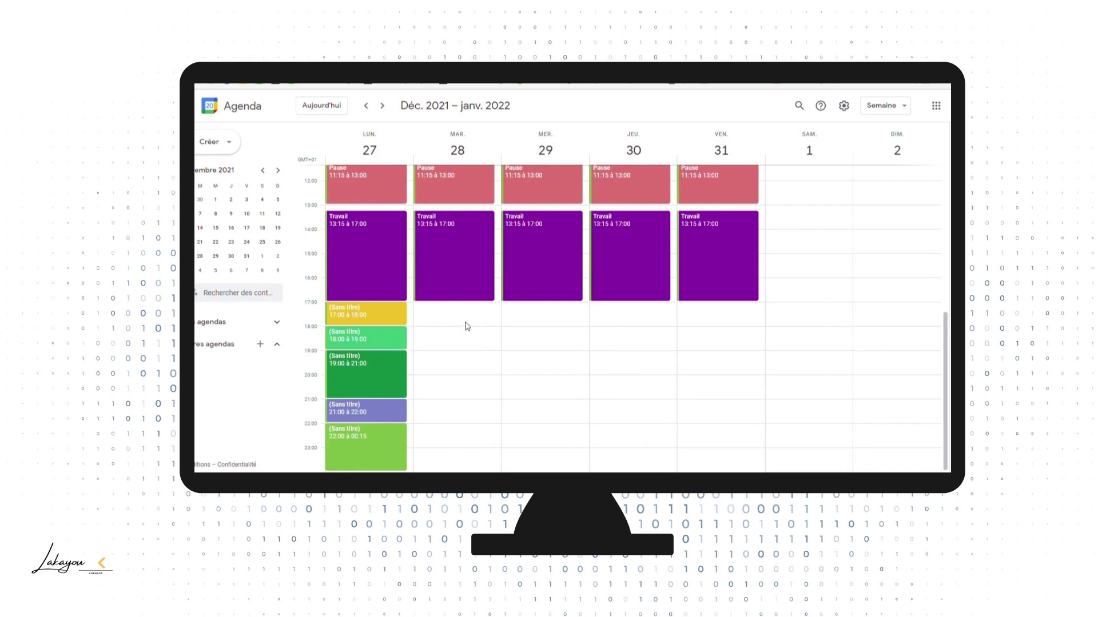
Give Monday's yellow 17:00 event a custom weekly recurrence on all seven days with no end date, and save it
click(402, 320)
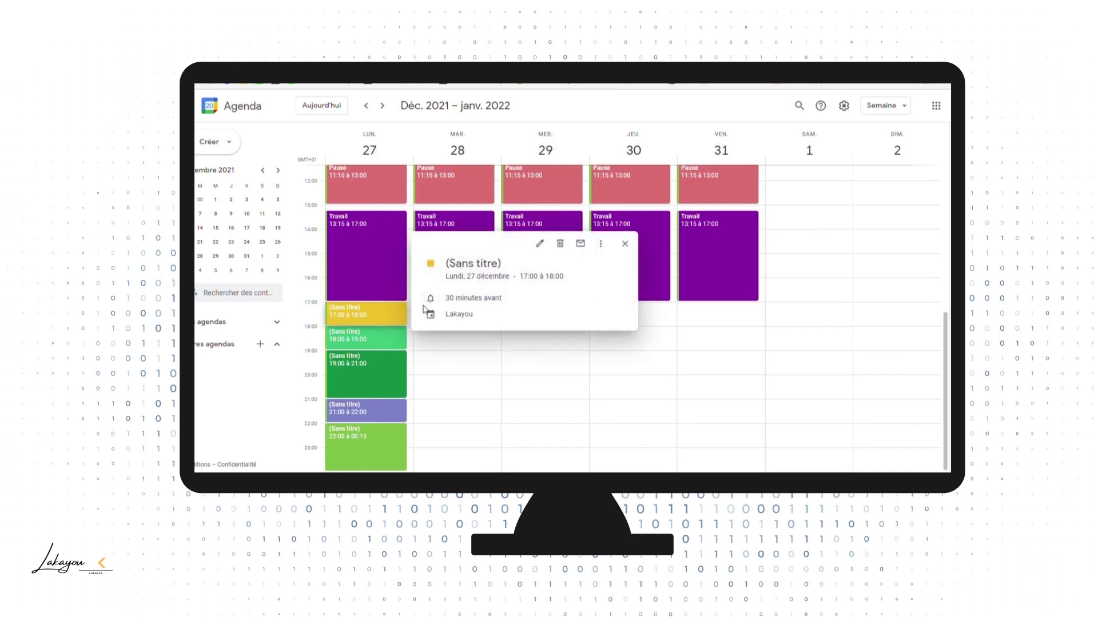
click(537, 243)
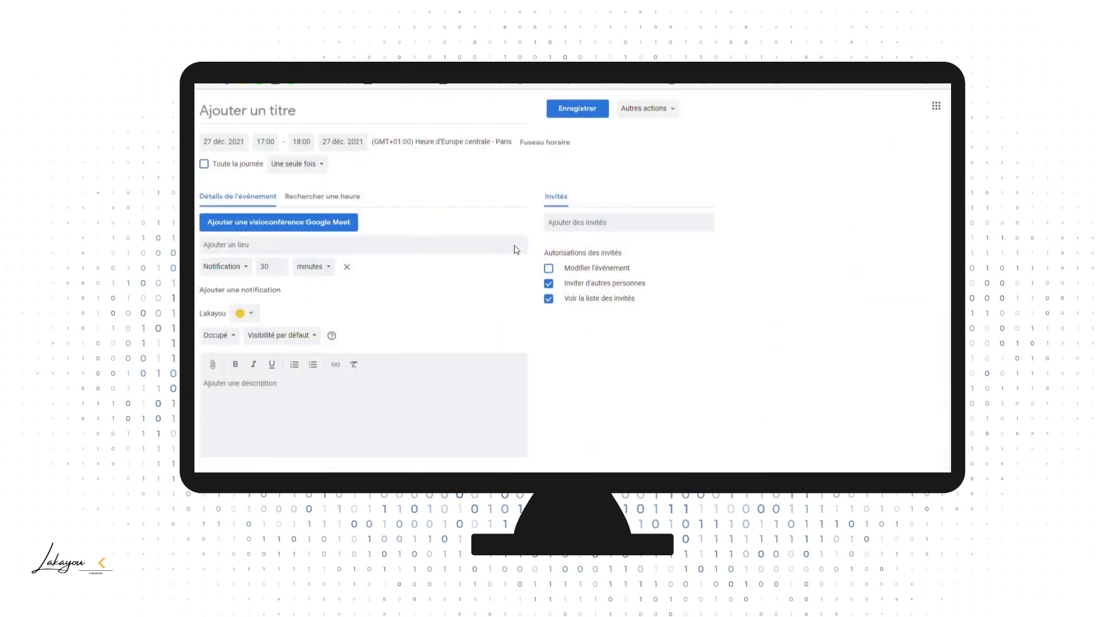
click(299, 165)
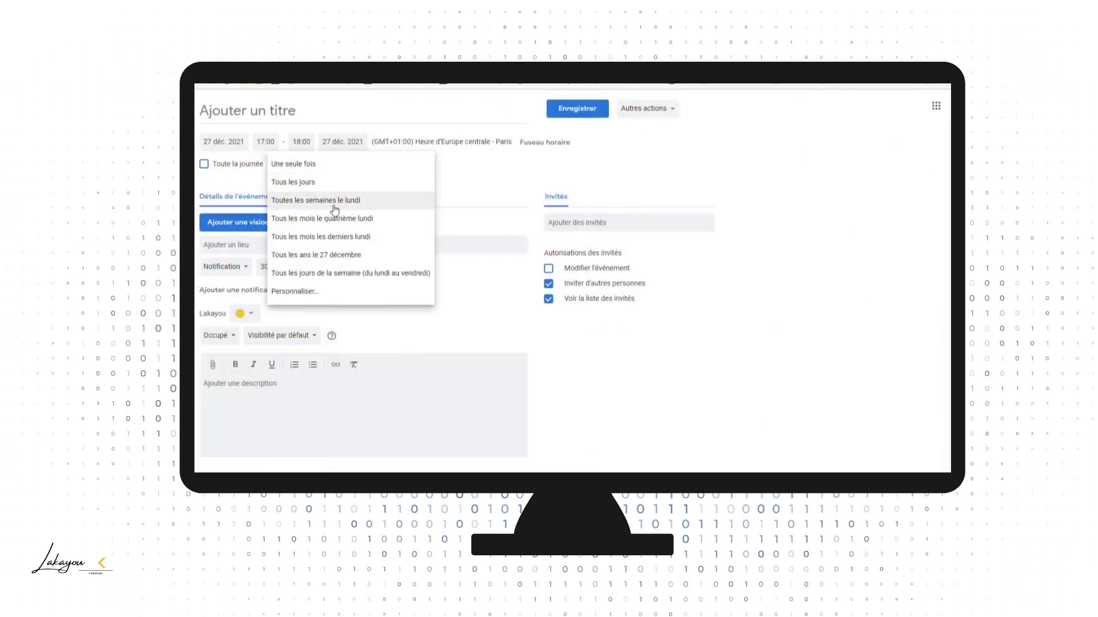
click(339, 292)
click(510, 260)
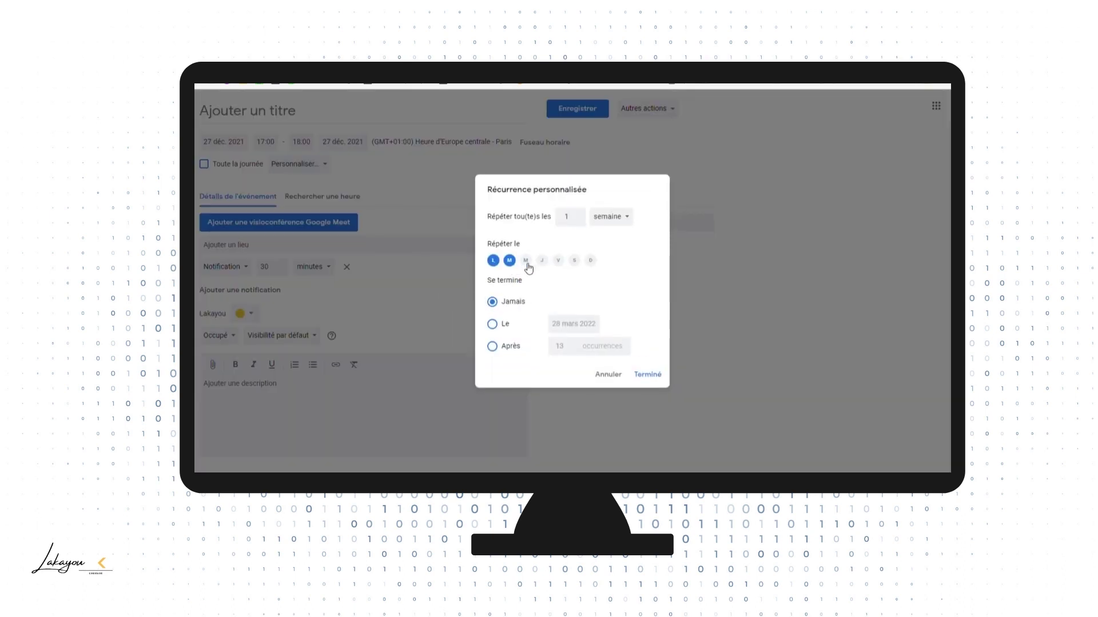
click(525, 261)
click(542, 261)
click(558, 260)
click(574, 261)
click(590, 260)
click(649, 374)
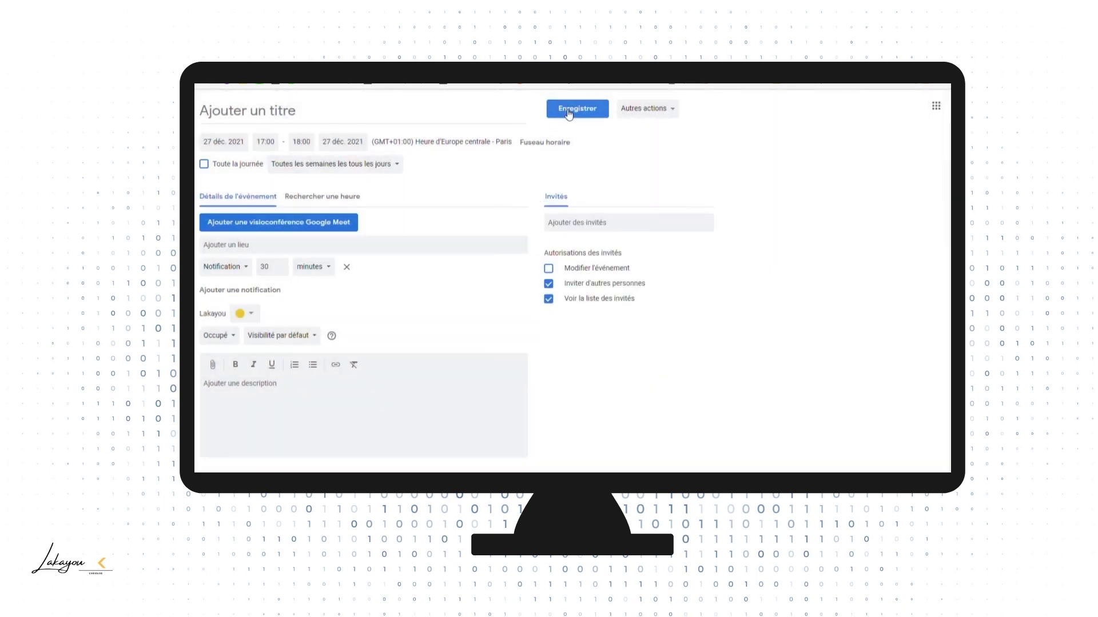
click(295, 144)
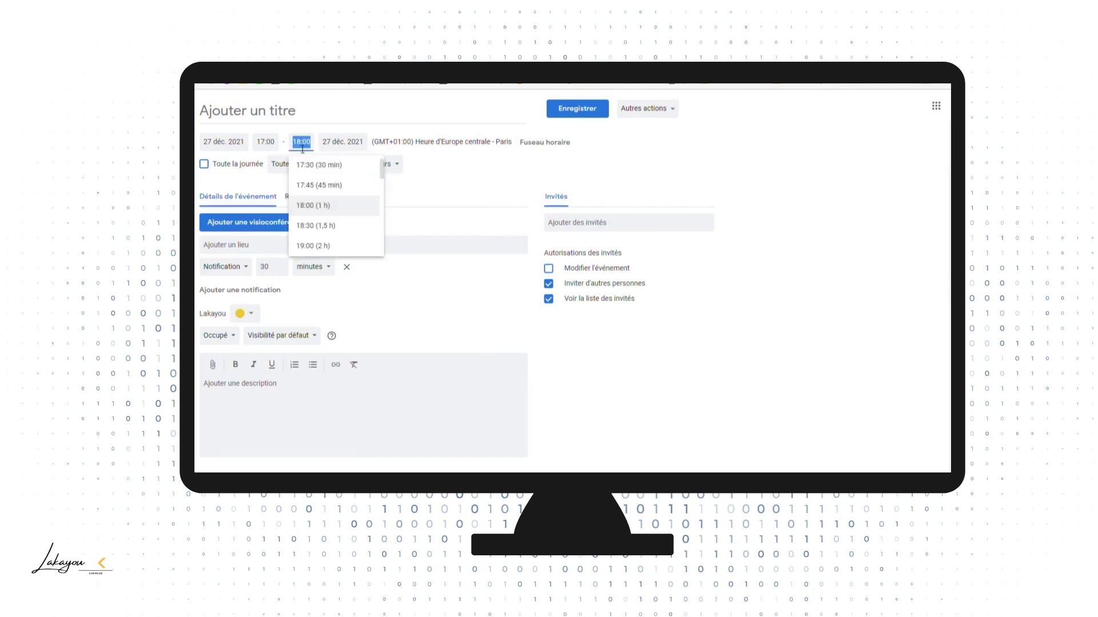
click(574, 110)
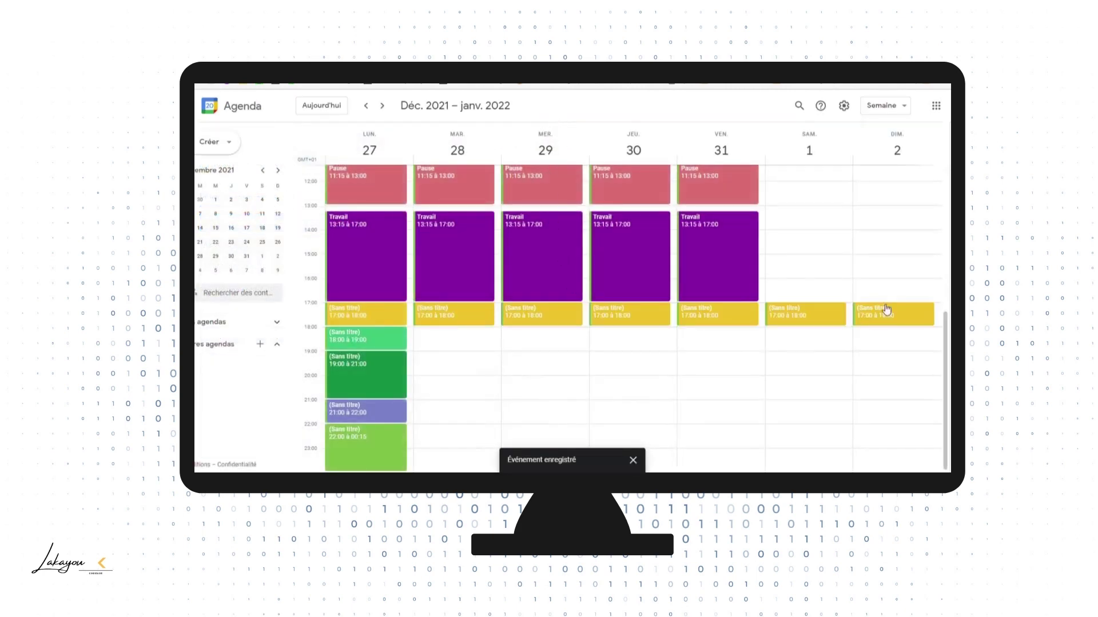